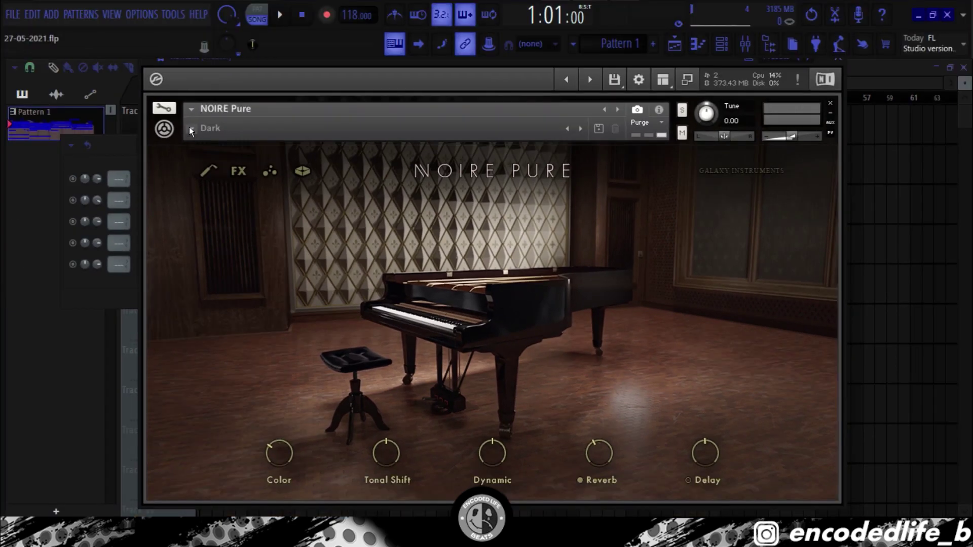
# Browse the Grand Piano snapshots of the NOIRE Pure instrument.
pyautogui.click(191, 128)
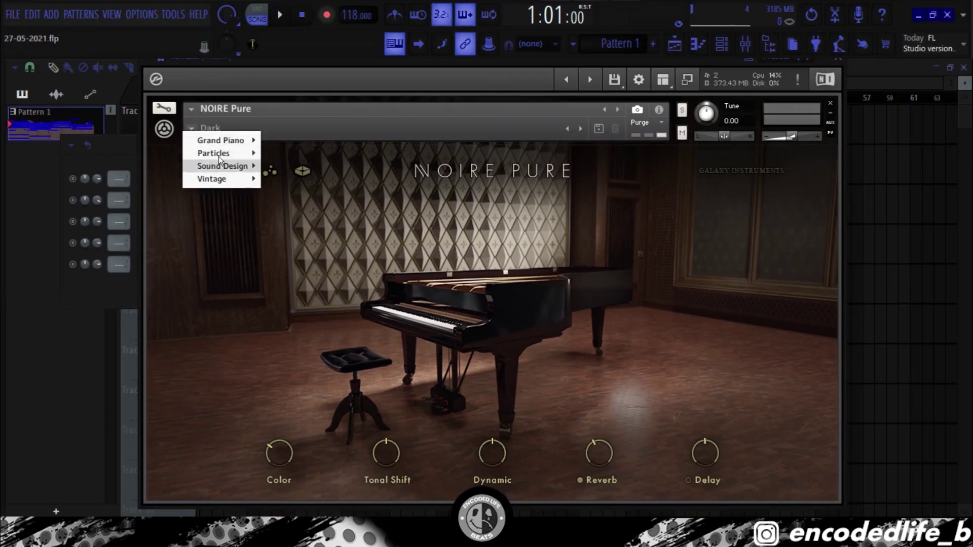
pyautogui.moveTo(224, 140)
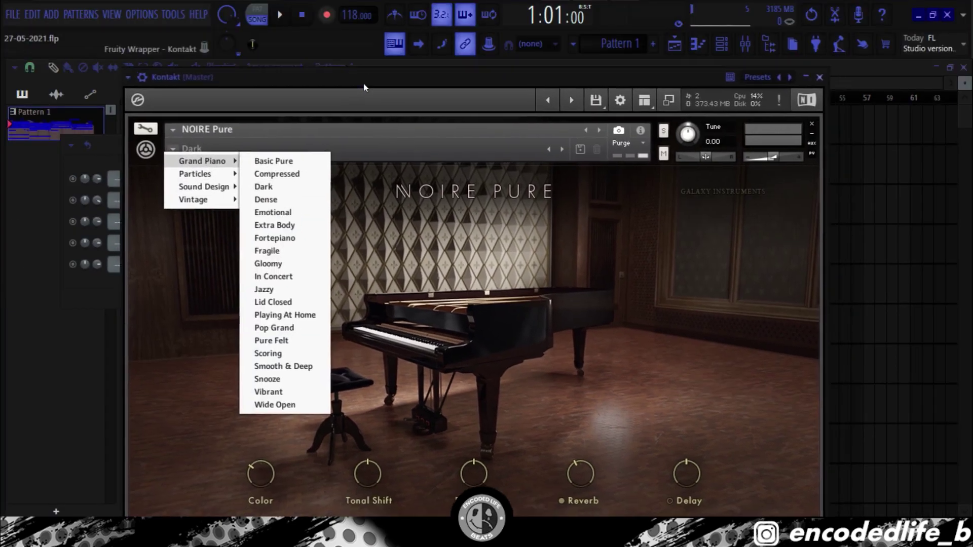
pyautogui.click(193, 135)
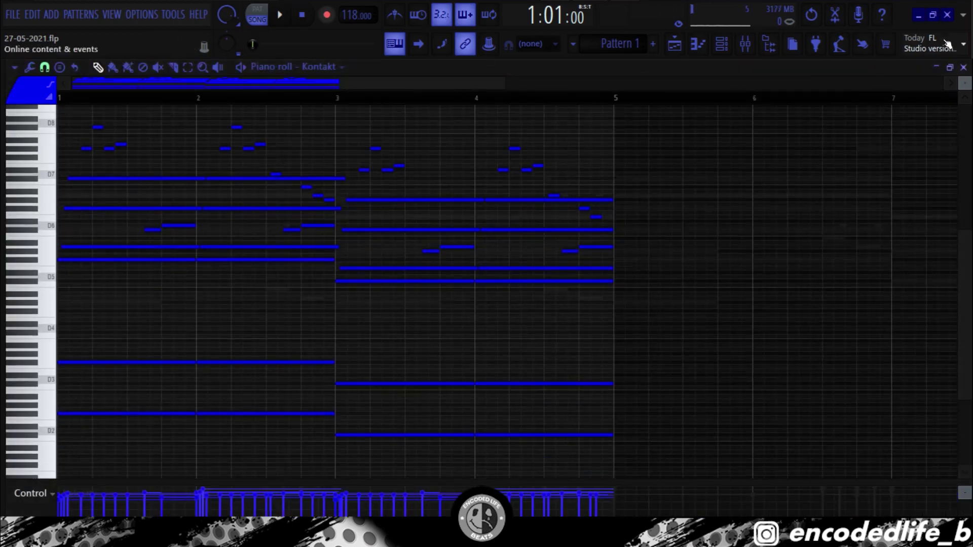
# Review the Kontakt piano notes of Pattern 1 in the piano roll and play them back.
pyautogui.moveTo(965, 83); pyautogui.dragTo(965, 71)
pyautogui.scroll(2, 76, 192)
pyautogui.scroll(-2, 122, 202)
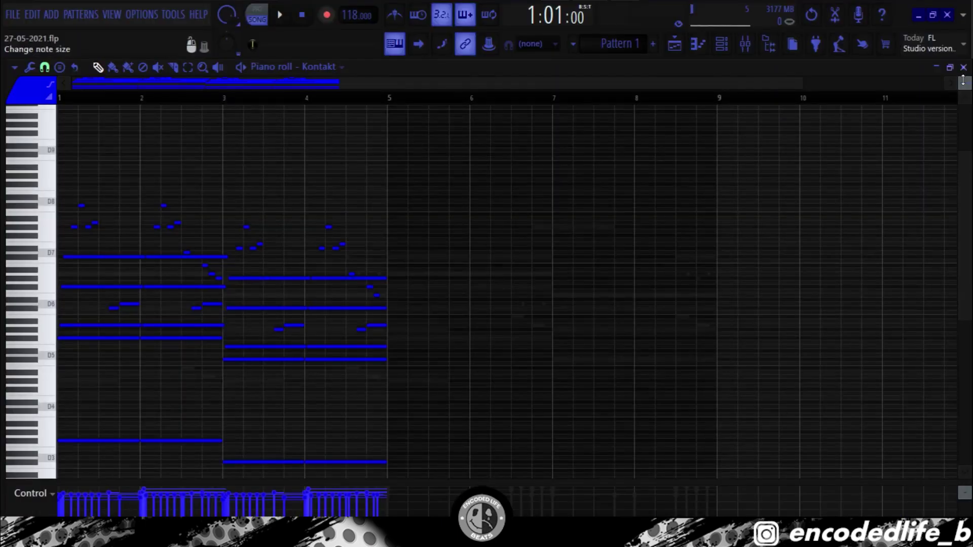
pyautogui.scroll(-2, 408, 305)
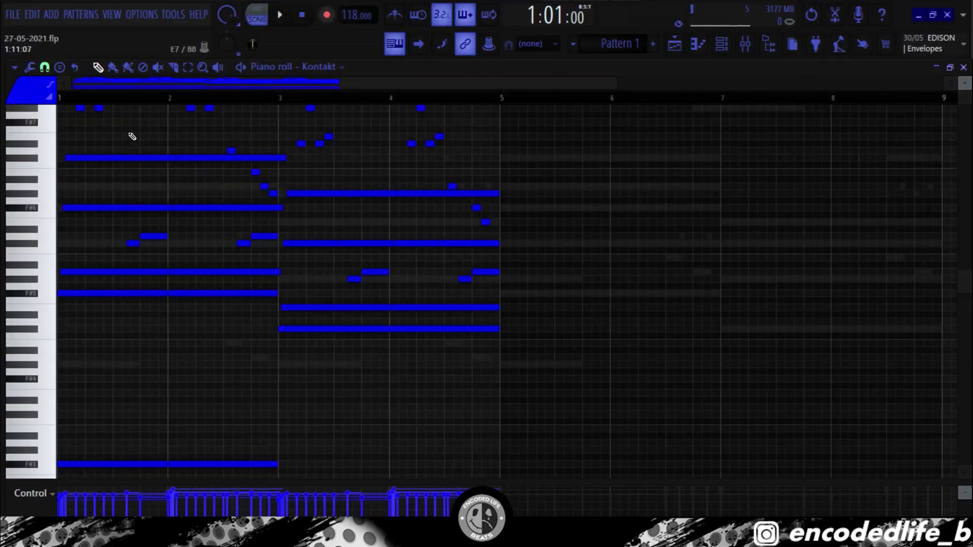
pyautogui.scroll(3, 152, 183)
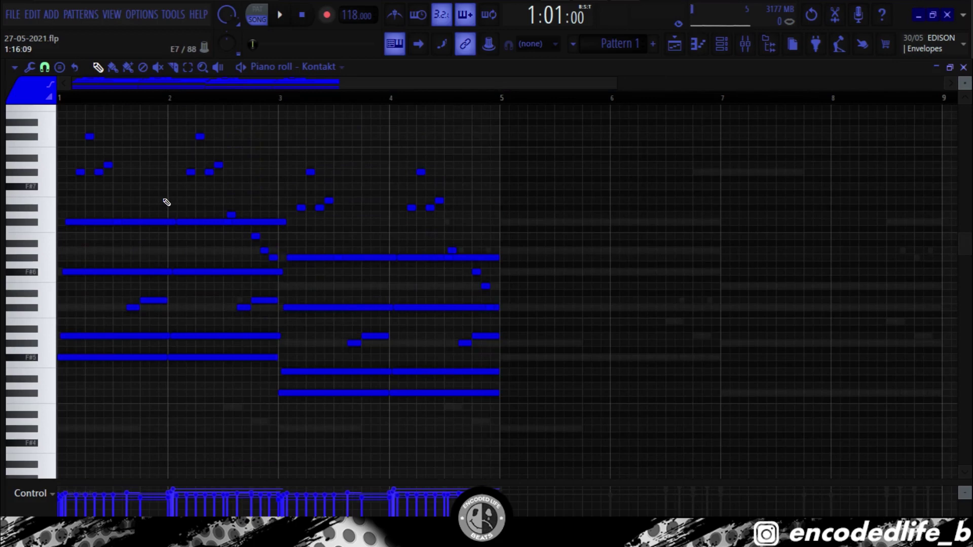
pyautogui.press('space')
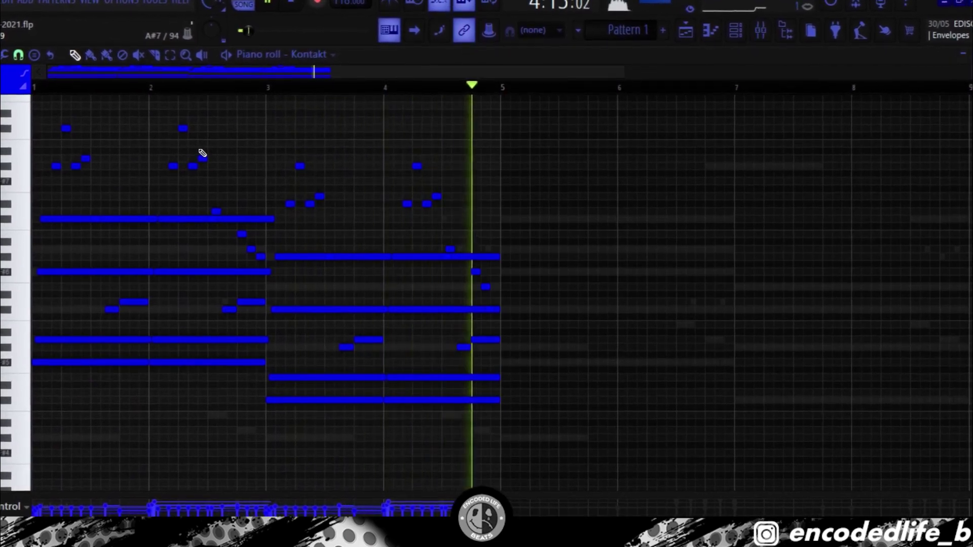
pyautogui.press('space')
# Set the piano roll's snap to 1/6 beat.
pyautogui.scroll(3, 326, 354)
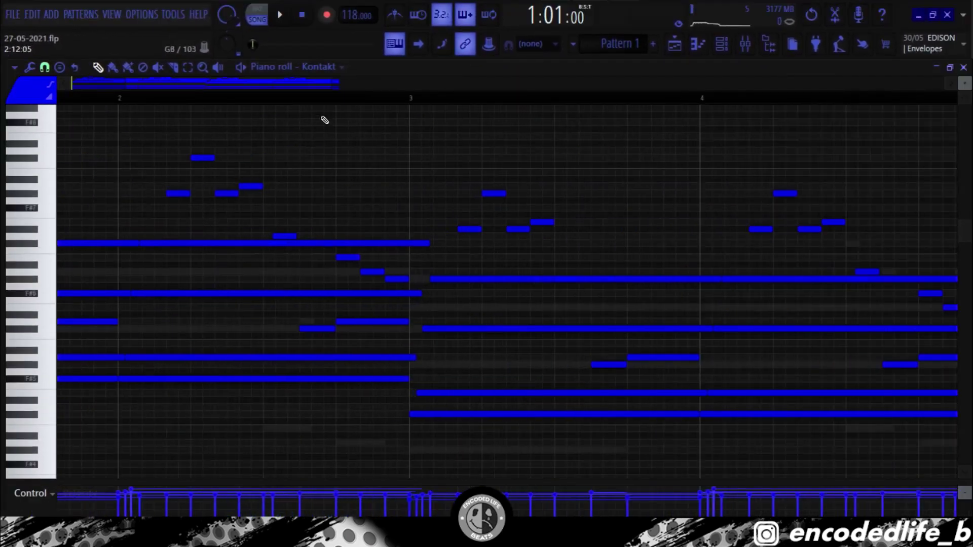
pyautogui.moveTo(296, 84); pyautogui.dragTo(18, 152)
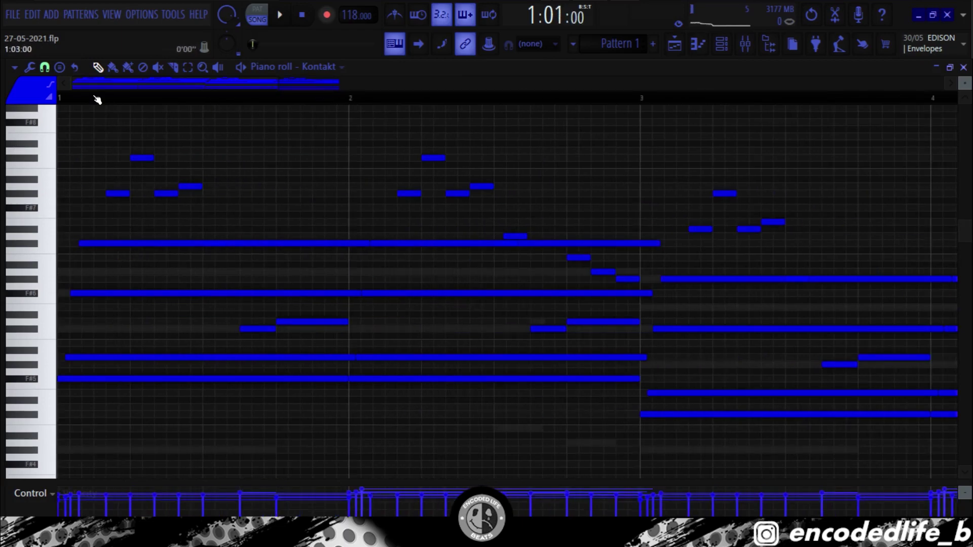
pyautogui.scroll(3, 150, 154)
pyautogui.scroll(3, 741, 161)
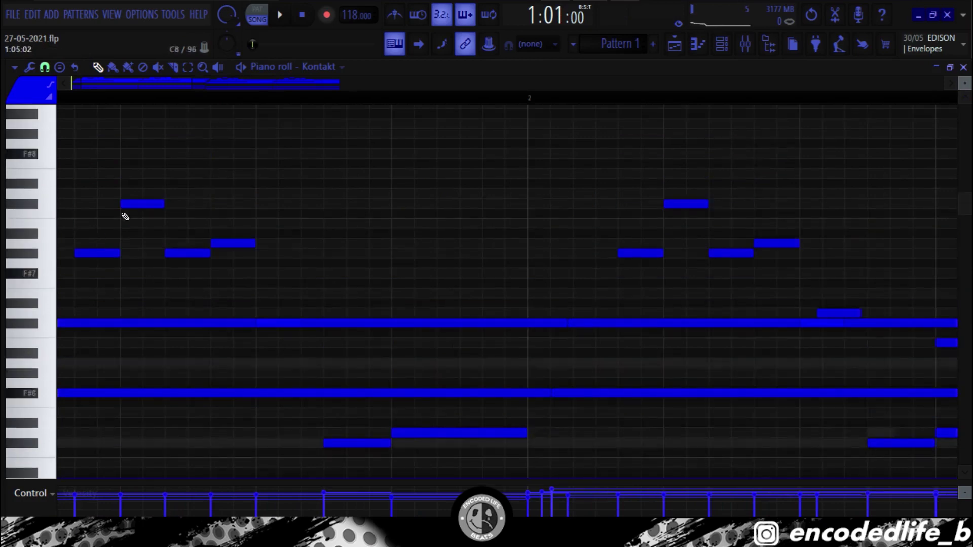
pyautogui.moveTo(173, 85); pyautogui.dragTo(163, 85)
pyautogui.click(44, 67)
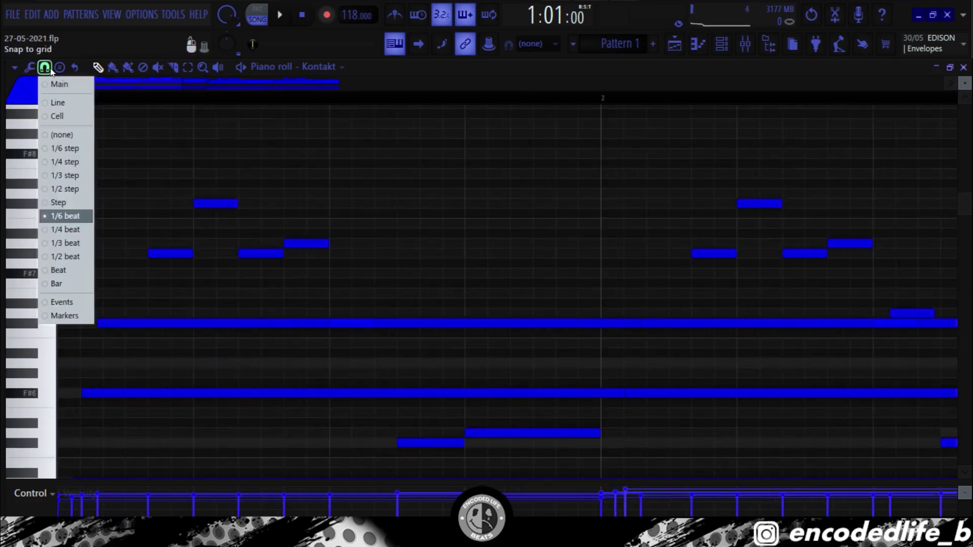
pyautogui.click(63, 213)
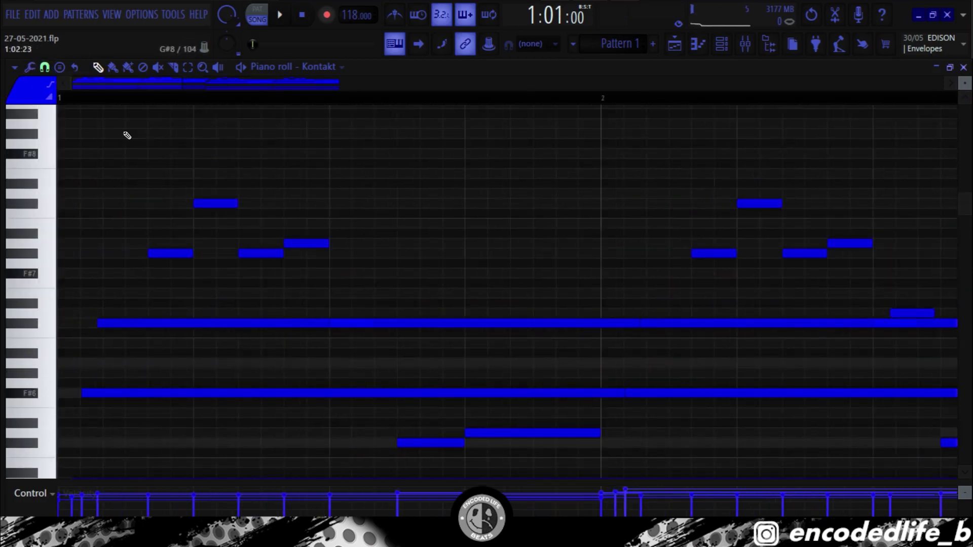
pyautogui.click(44, 68)
pyautogui.click(44, 68)
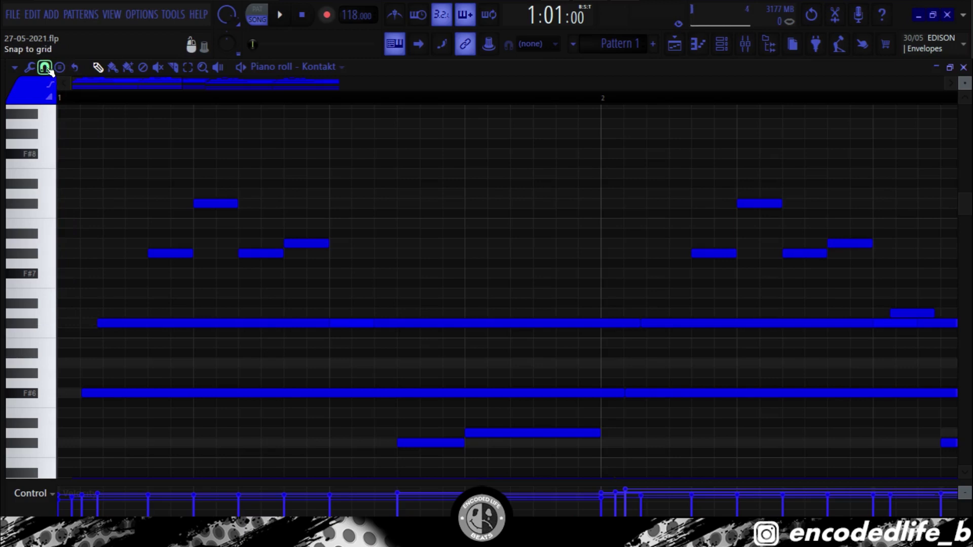
pyautogui.click(49, 68)
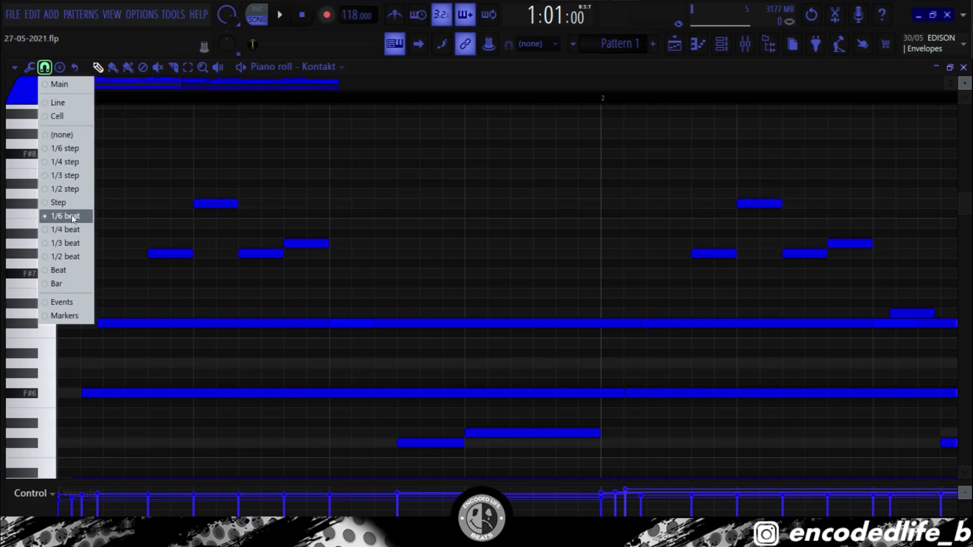
pyautogui.click(680, 167)
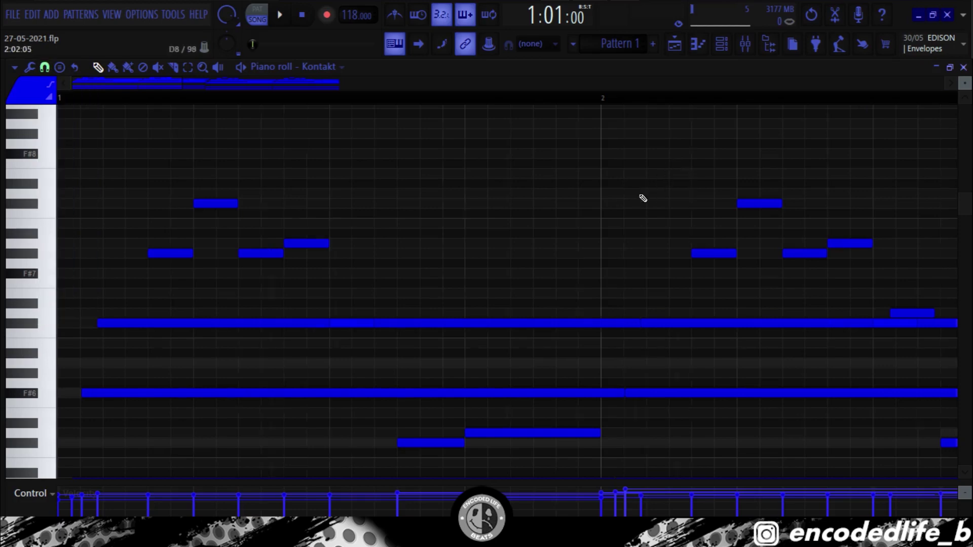
# Switch playback to pattern mode and place the playback start at bar 9, in the empty area after the existing notes.
pyautogui.scroll(-3, 634, 201)
pyautogui.scroll(-7, 633, 203)
pyautogui.scroll(4, 633, 228)
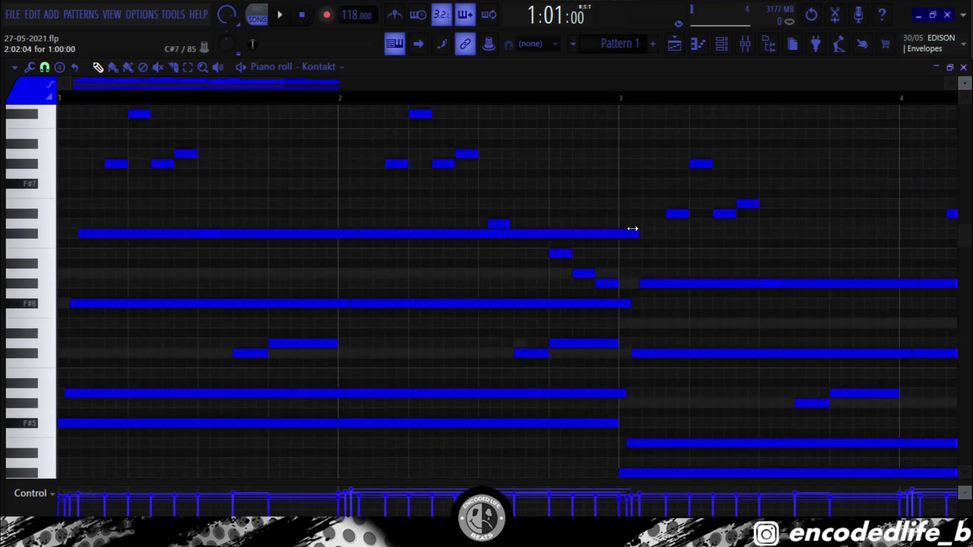
pyautogui.scroll(1, 149, 363)
pyautogui.scroll(-7, 152, 359)
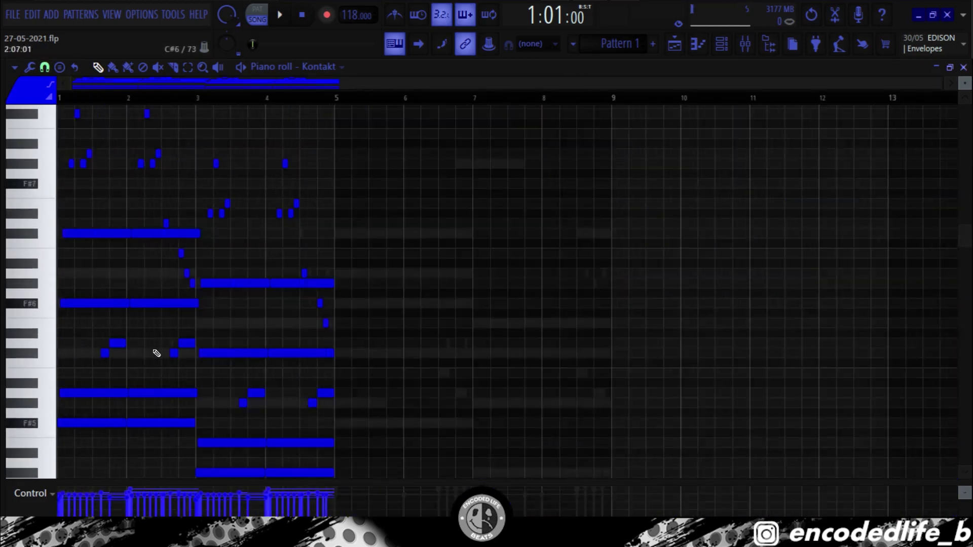
pyautogui.scroll(-5, 510, 317)
pyautogui.scroll(4, 631, 263)
pyautogui.click(261, 21)
pyautogui.click(588, 99)
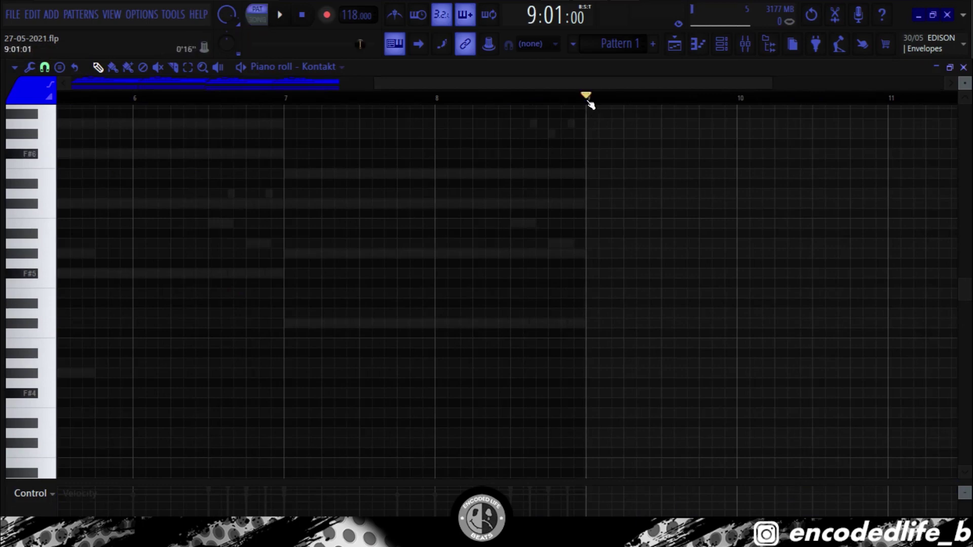
# Draw a one-bar F# minor triad at bar 9 with the notes F#5, A5 and C#6.
pyautogui.scroll(3, 650, 257)
pyautogui.click(465, 203)
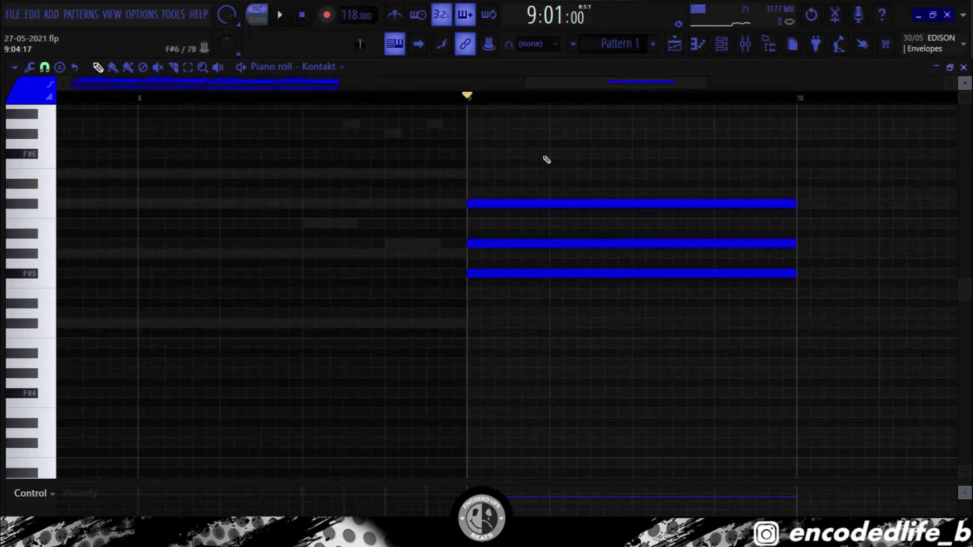
pyautogui.scroll(1, 533, 238)
# Open up the bar 9 chord by raising A5 an octave to A6 and adding a one-bar F#7, auditioning the voicing.
pyautogui.moveTo(530, 255); pyautogui.dragTo(536, 294)
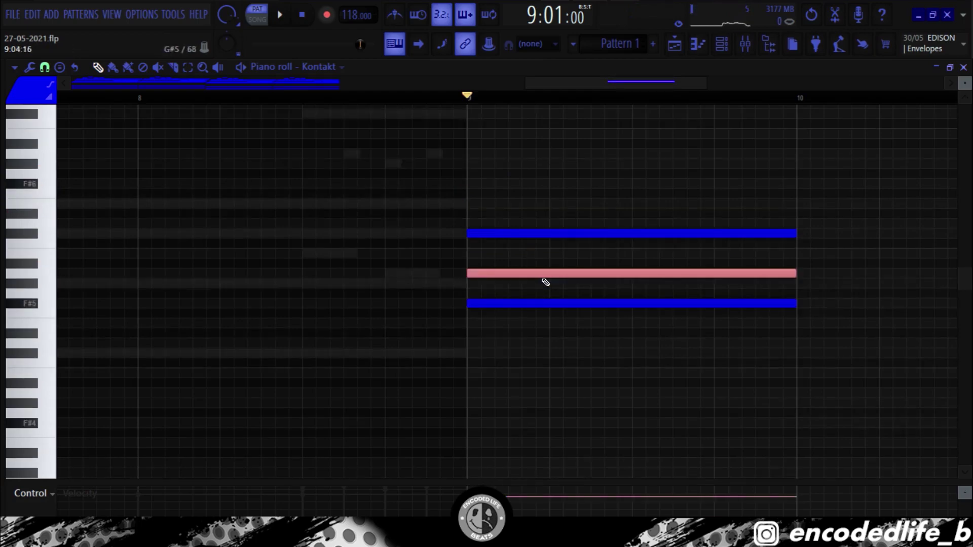
pyautogui.press('space')
pyautogui.scroll(4, 728, 354)
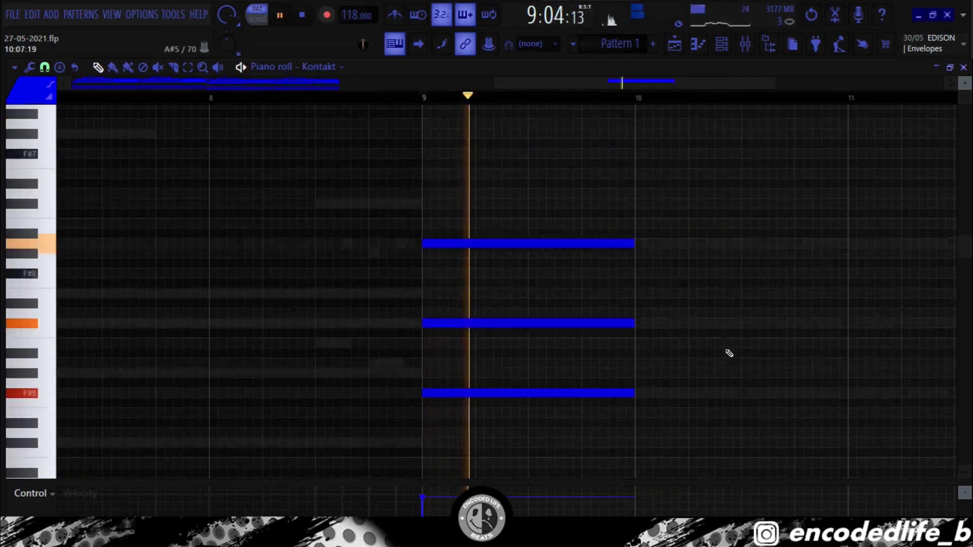
pyautogui.press('space')
pyautogui.press('space')
pyautogui.scroll(-1, 663, 350)
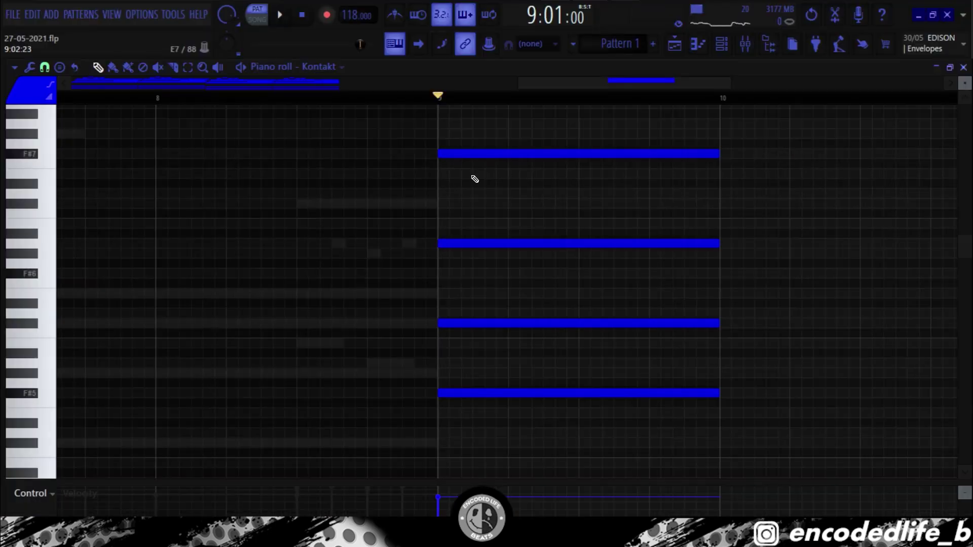
pyautogui.press('space')
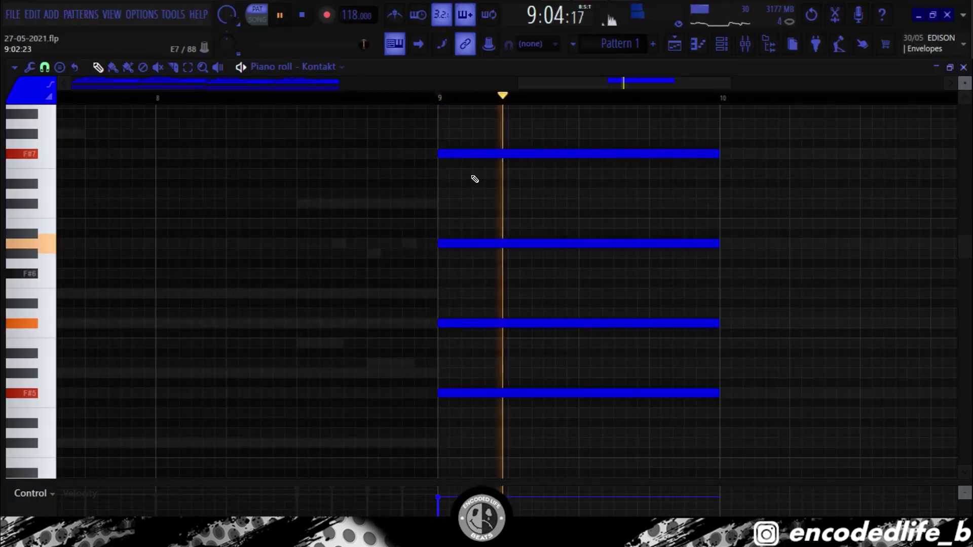
pyautogui.press('space')
# Add short melody notes A8, C#8, D8, A7 and G#7 to bar 9, plus two short C#7 notes beneath them.
pyautogui.click(309, 182)
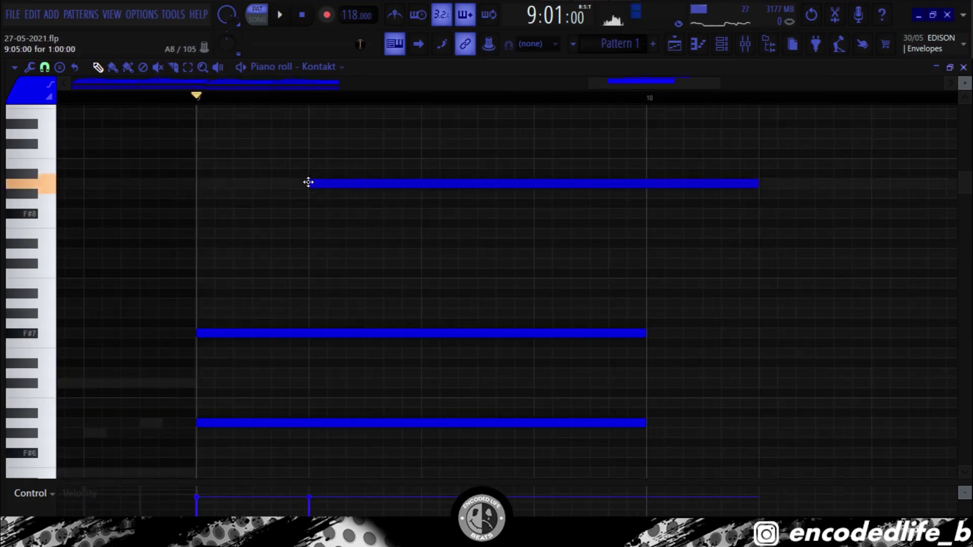
pyautogui.moveTo(372, 197); pyautogui.dragTo(354, 202)
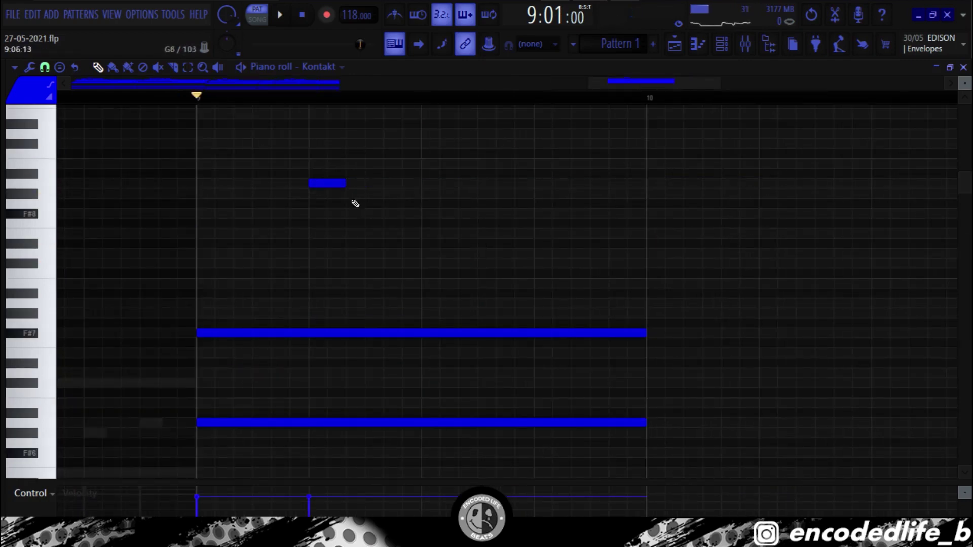
pyautogui.press('space')
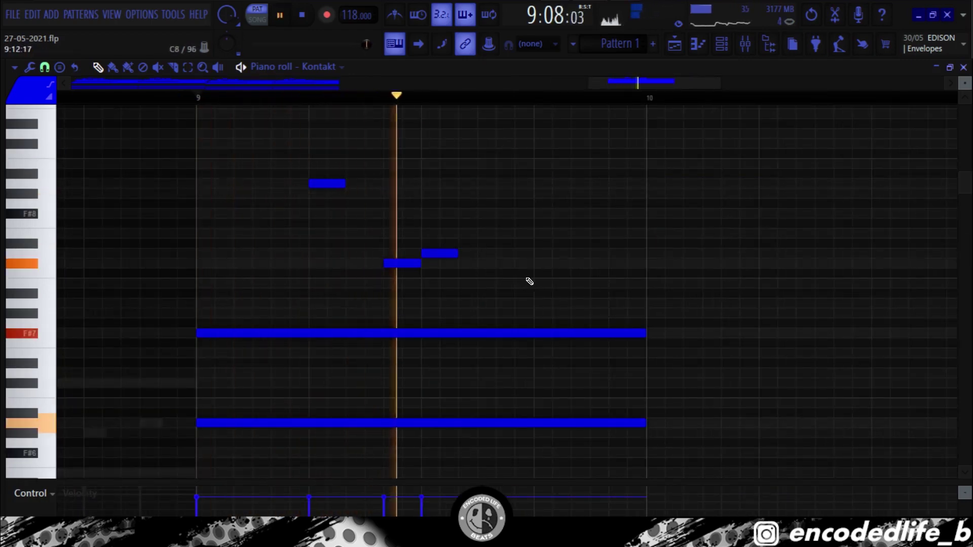
pyautogui.press('space')
pyautogui.click(459, 305)
pyautogui.click(540, 312)
pyautogui.press('space')
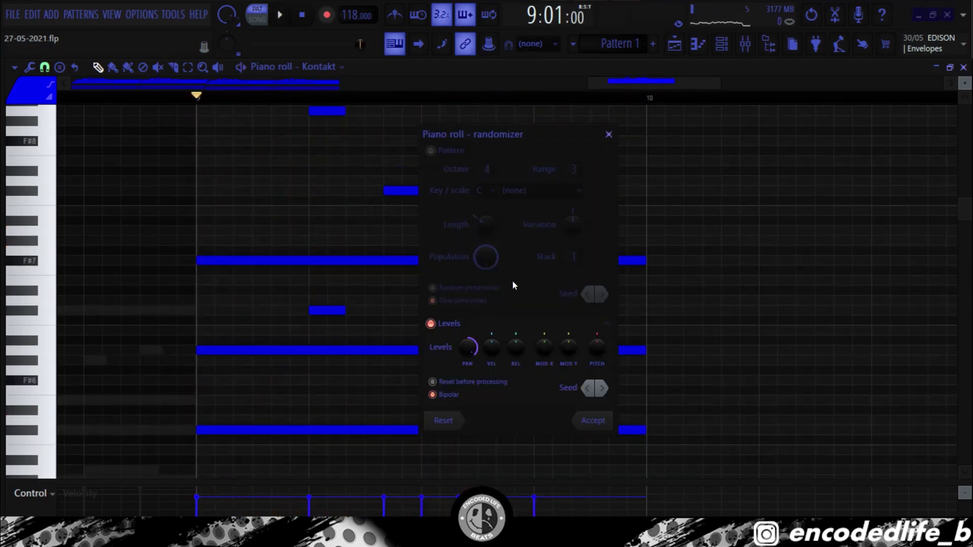
# Strum the bar 9 notes with the Strumizer, turning End off and raising the start time strength to stagger only the note starts.
pyautogui.click(610, 134)
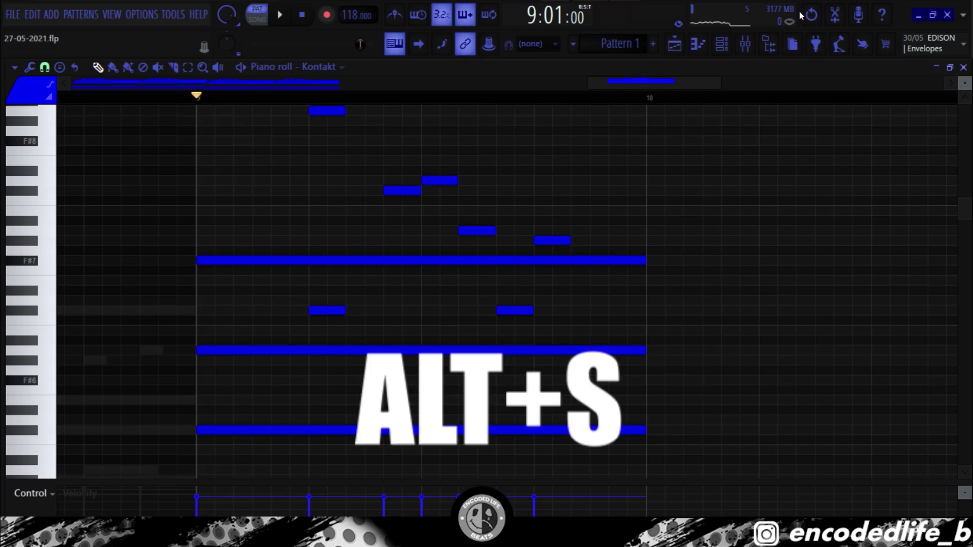
pyautogui.hotkey('alt', 's')
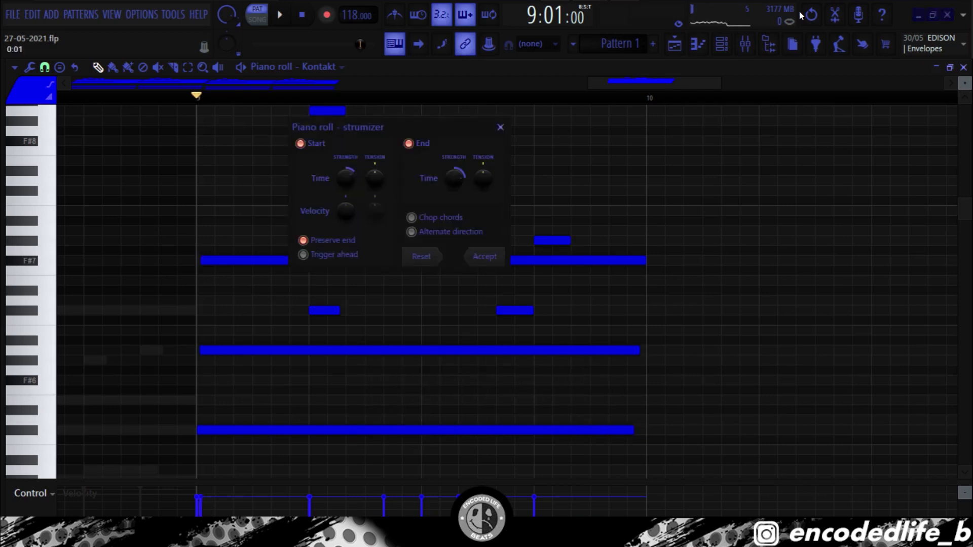
pyautogui.click(408, 143)
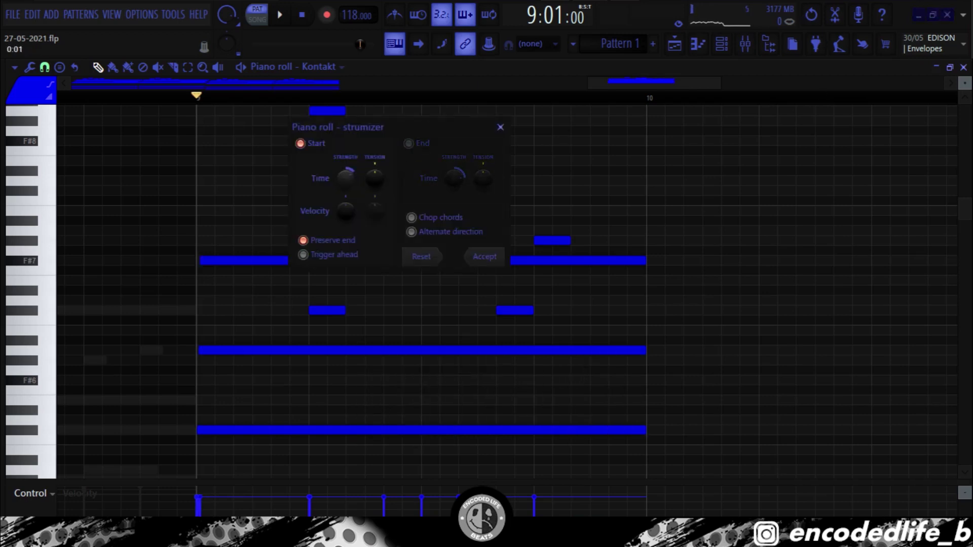
pyautogui.press('space')
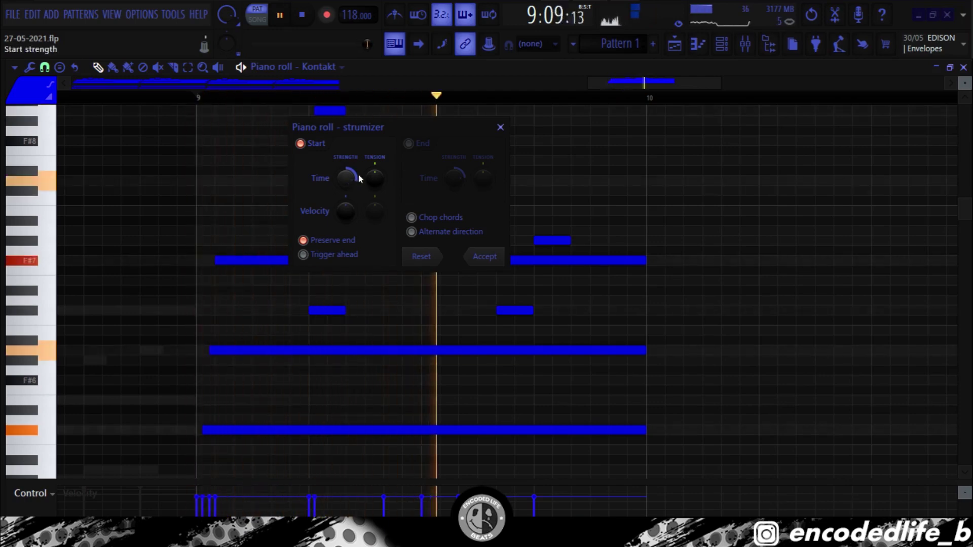
pyautogui.press('space')
pyautogui.click(487, 257)
# Delete all the example notes in bar 9.
pyautogui.scroll(2, 679, 181)
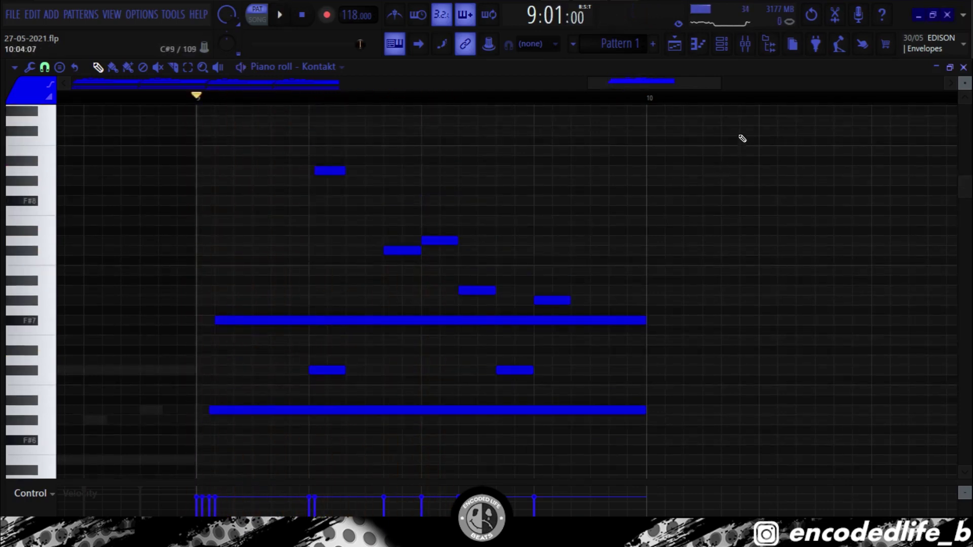
pyautogui.moveTo(741, 138); pyautogui.dragTo(285, 435)
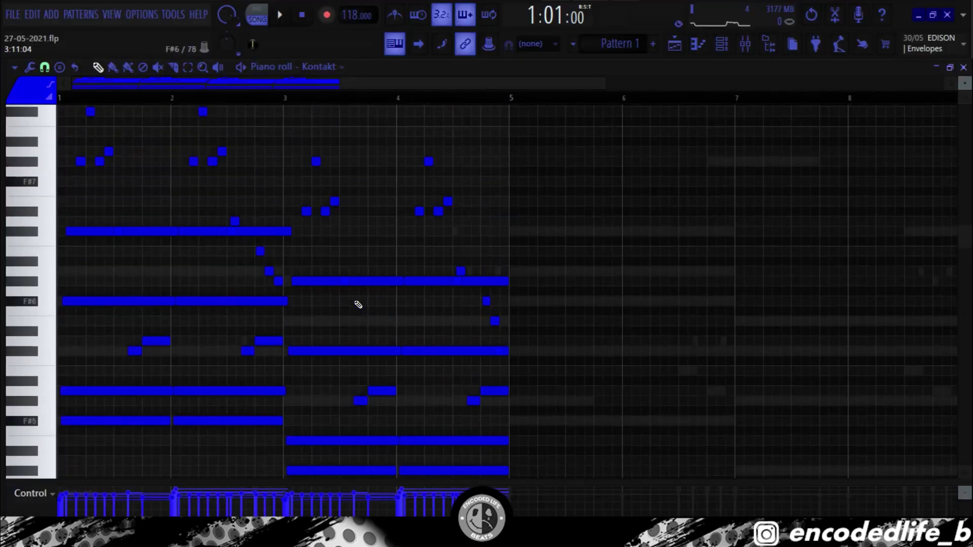
# Enlarge the velocity lane and try the piano roll randomizer's levels on the notes' velocities, then cancel it.
pyautogui.moveTo(530, 479); pyautogui.dragTo(585, 288)
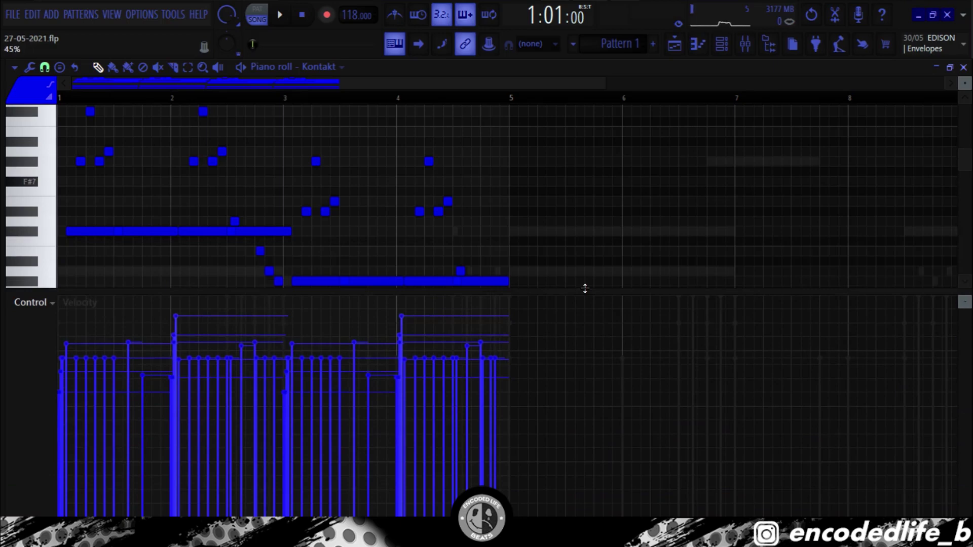
pyautogui.hotkey('alt', 'r')
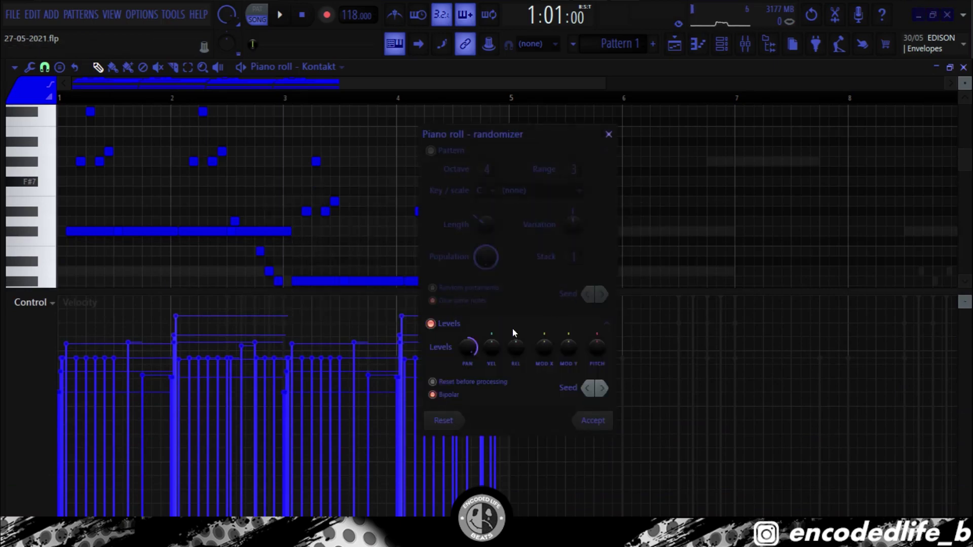
pyautogui.moveTo(473, 343); pyautogui.dragTo(495, 346)
pyautogui.press('Escape')
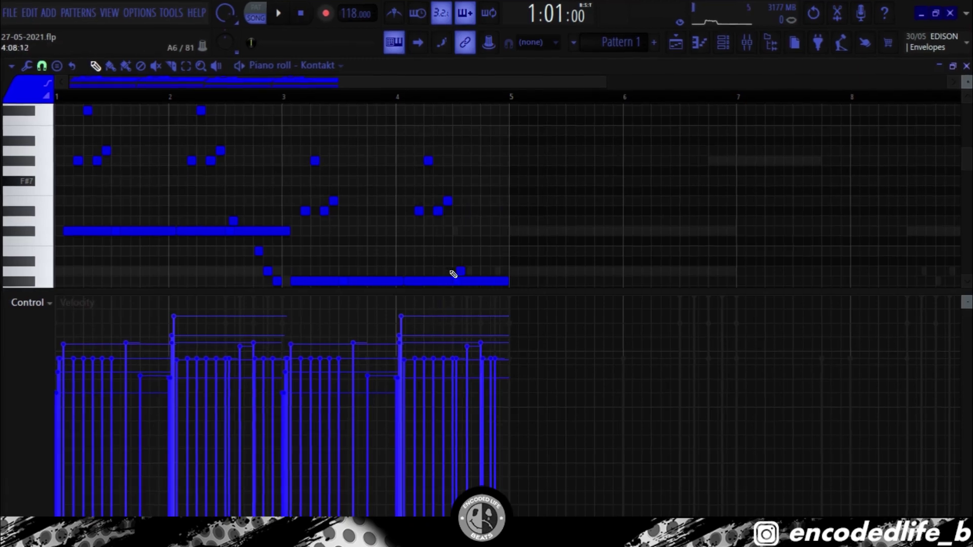
# Examine the piano melody in bars 1 to 4, from the low bass notes up to the high melody notes.
pyautogui.scroll(-3, 452, 274)
pyautogui.scroll(-3, 375, 232)
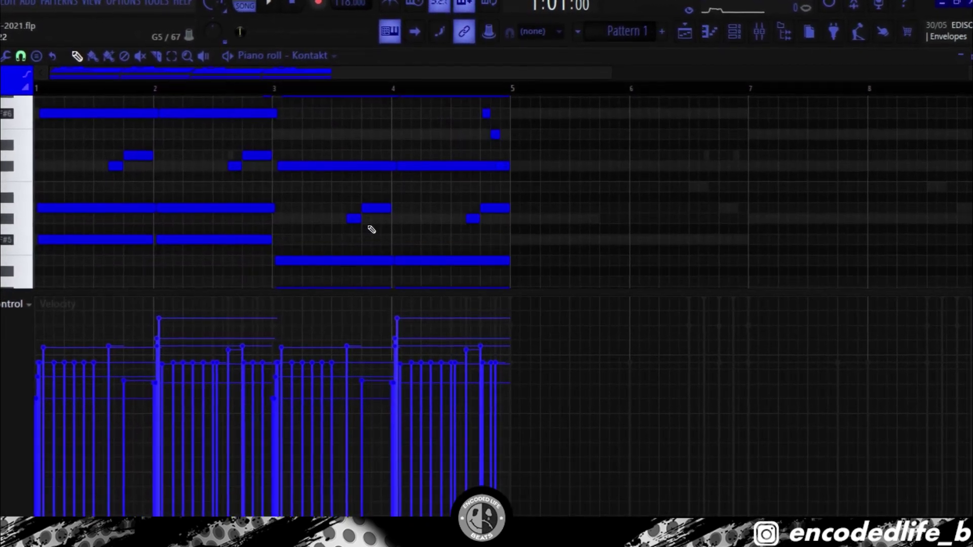
pyautogui.scroll(3, 374, 231)
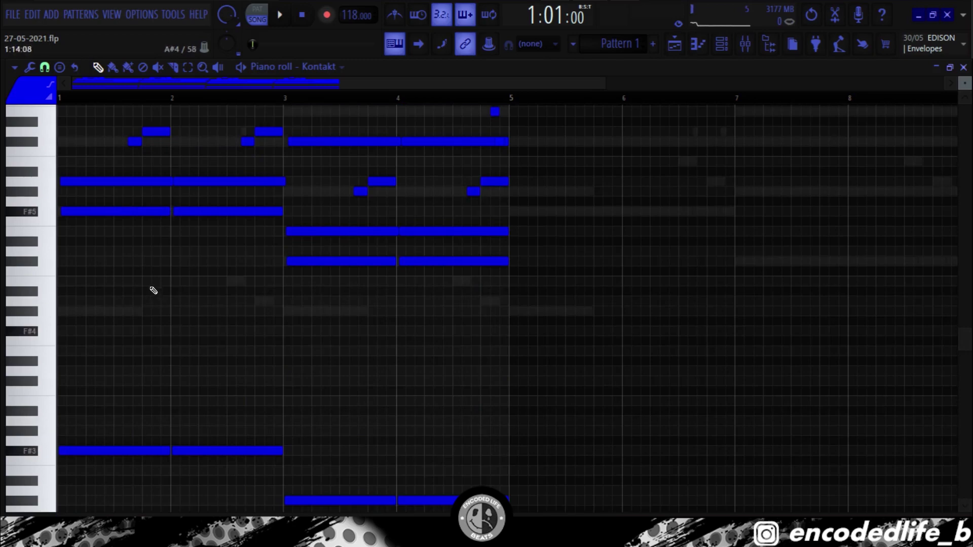
pyautogui.scroll(-1, 162, 304)
pyautogui.scroll(8, 167, 311)
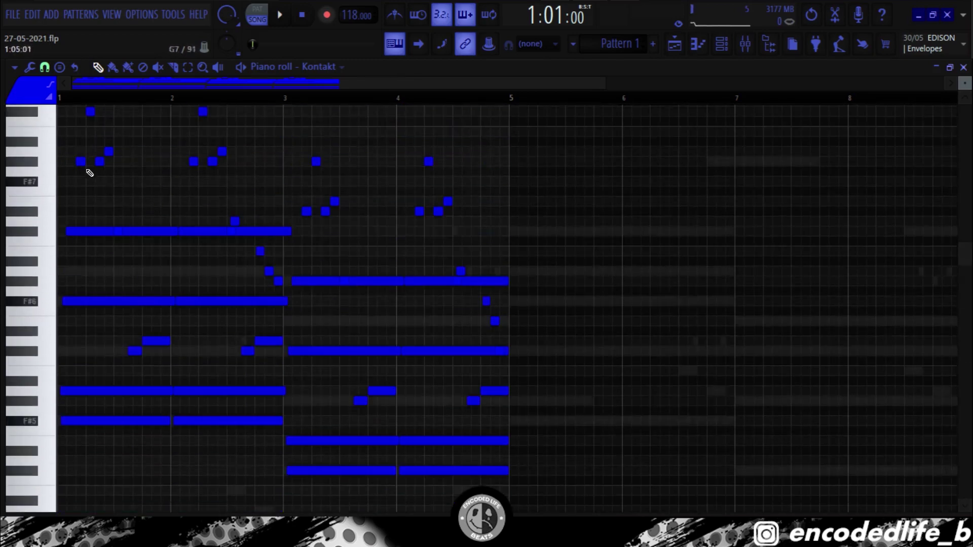
pyautogui.scroll(3, 90, 173)
pyautogui.moveTo(283, 85); pyautogui.dragTo(70, 109)
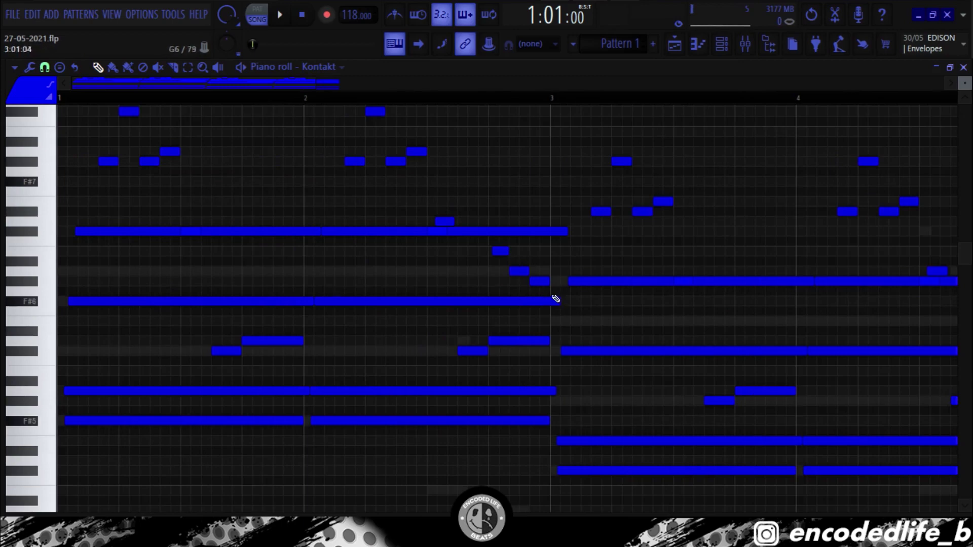
pyautogui.scroll(-1, 501, 295)
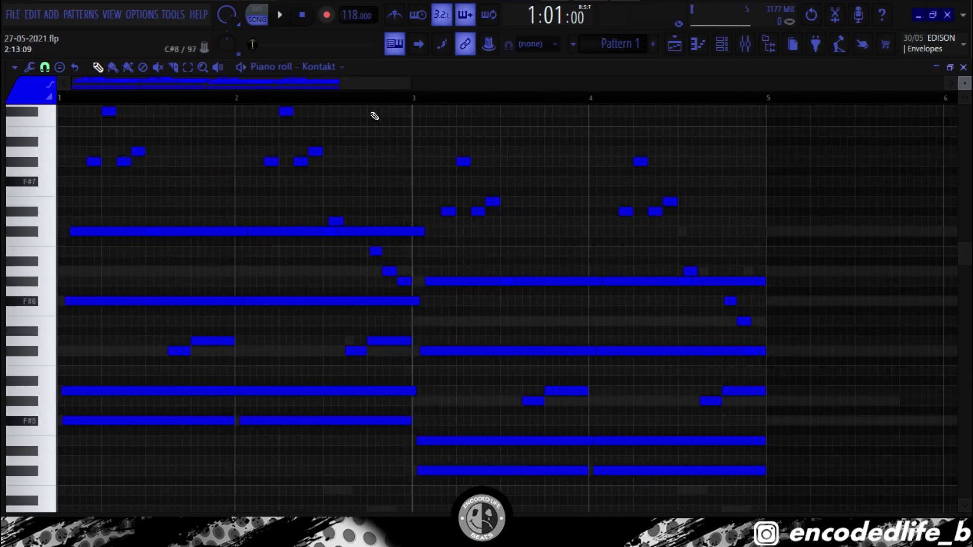
pyautogui.scroll(-5, 710, 314)
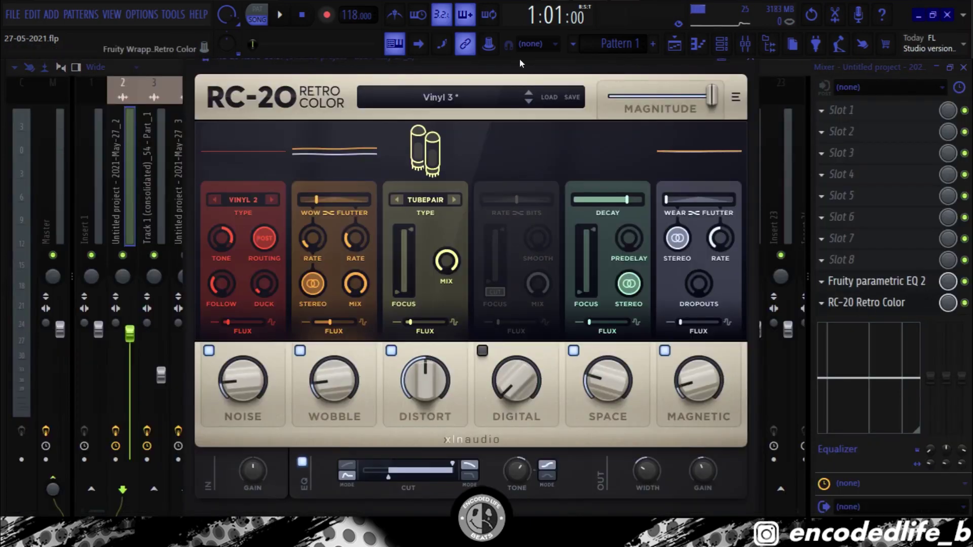
# Review the RC-20 Retro Color and Fruity parametric EQ 2 settings on the piano's mixer track and close both plugins.
pyautogui.moveTo(512, 62); pyautogui.dragTo(527, 81)
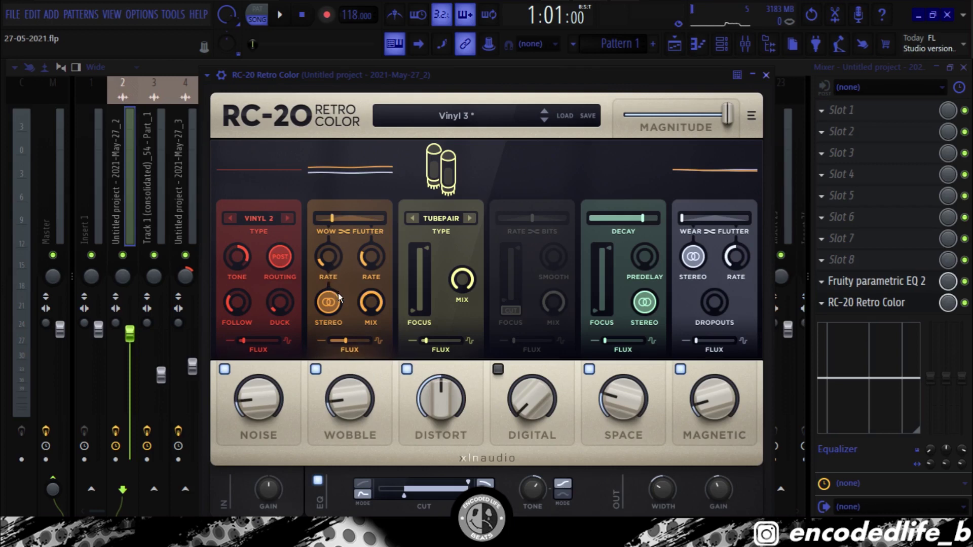
pyautogui.moveTo(331, 219); pyautogui.dragTo(332, 219)
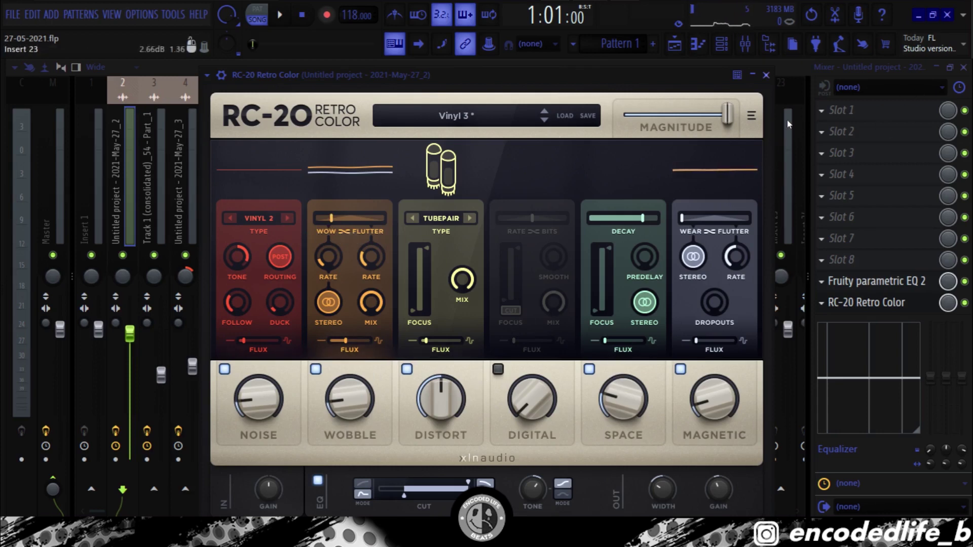
pyautogui.click(766, 74)
pyautogui.click(831, 280)
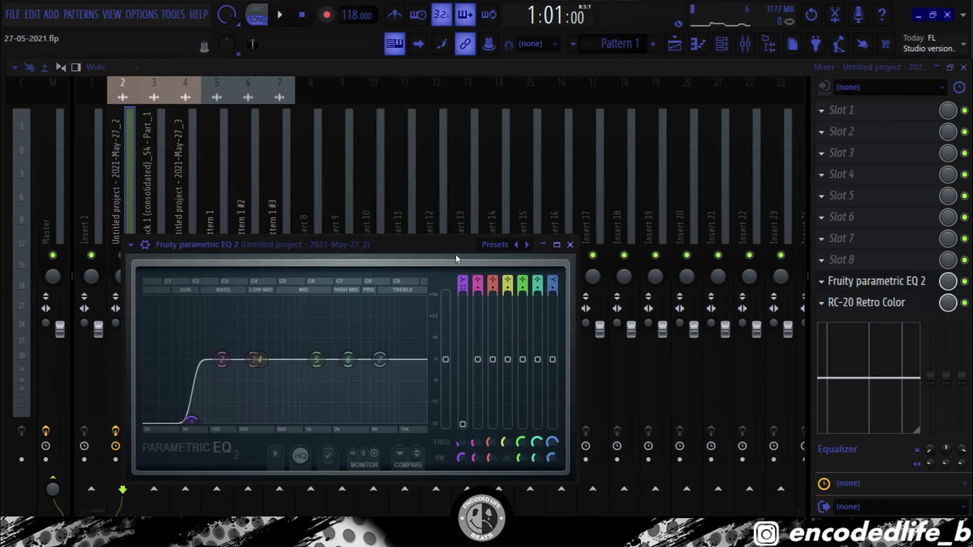
pyautogui.moveTo(455, 254); pyautogui.dragTo(491, 162)
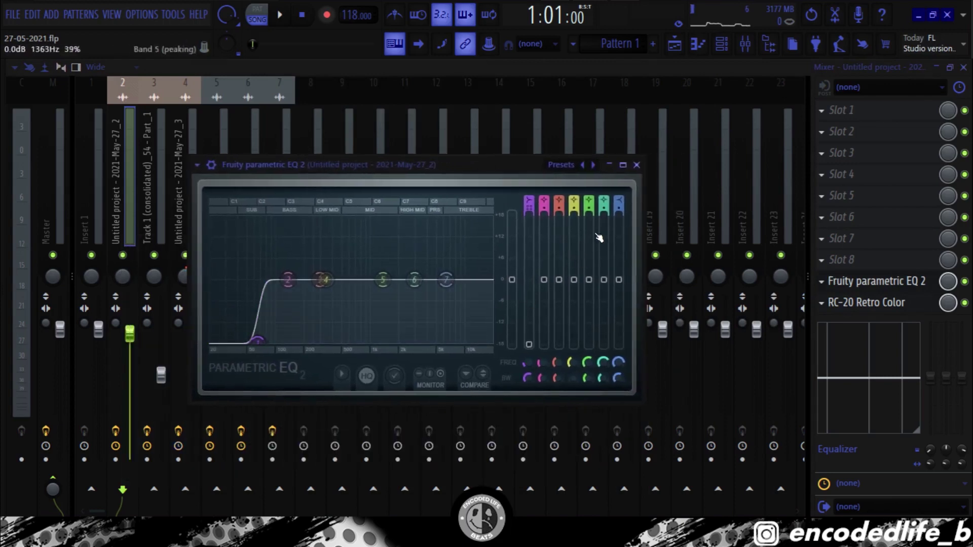
pyautogui.click(645, 165)
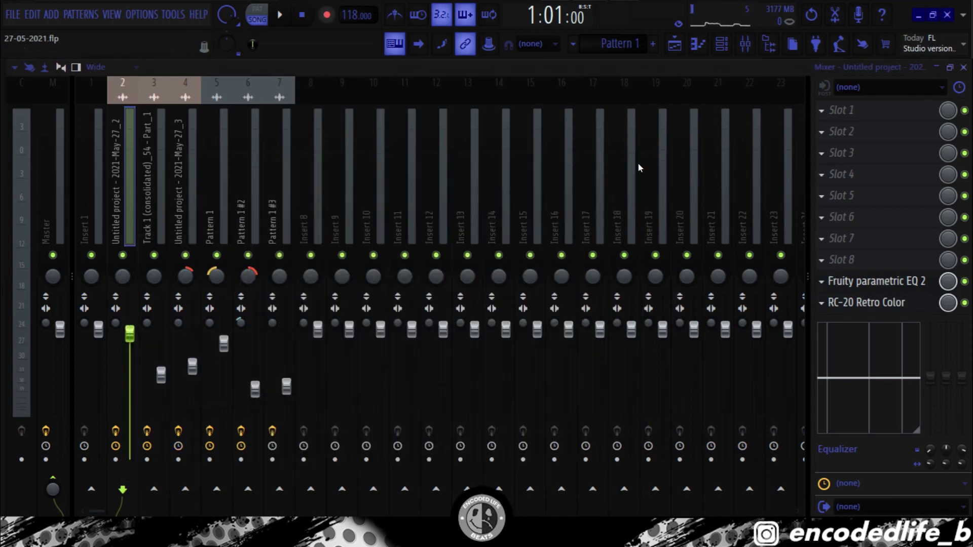
# Return to the playlist, mute Track 1, unmute Track 2 and play it on its own.
pyautogui.click(964, 67)
pyautogui.click(188, 138)
pyautogui.click(188, 178)
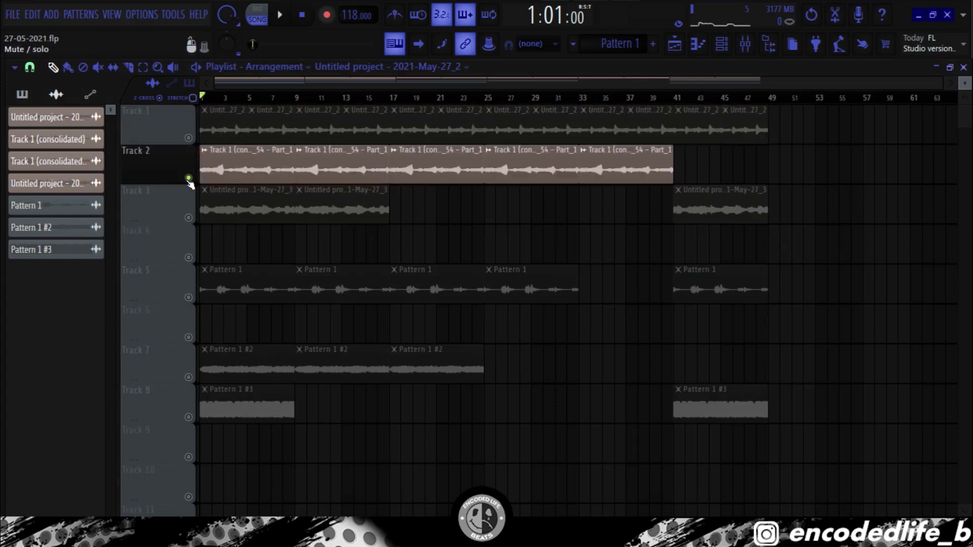
pyautogui.scroll(2, 226, 108)
pyautogui.press('space')
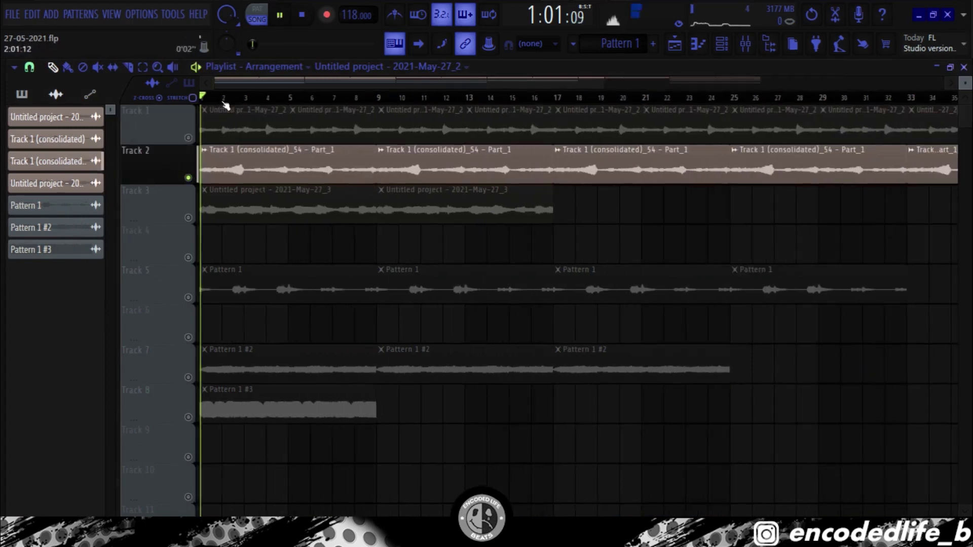
pyautogui.scroll(-2, 225, 104)
pyautogui.scroll(3, 222, 102)
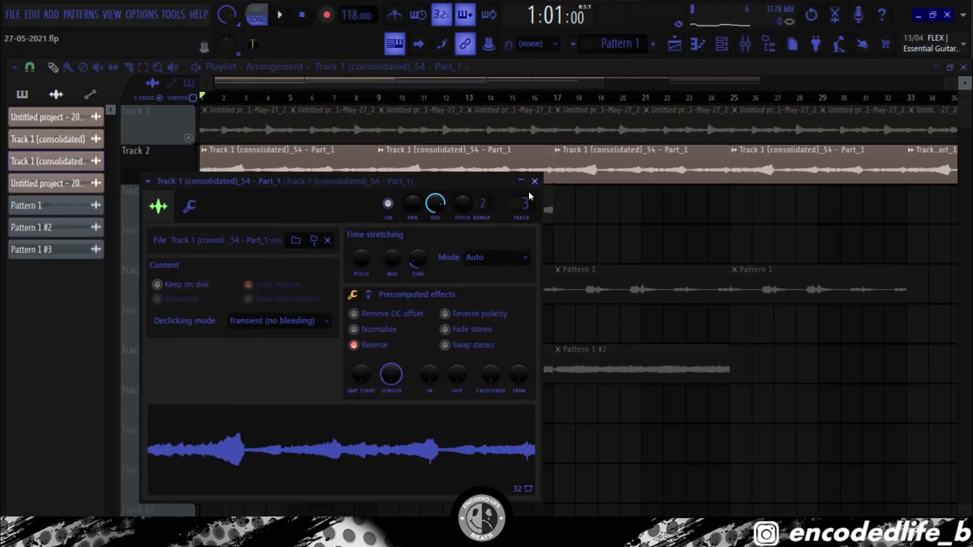
# Inspect the sample settings of the Track 2 audio clip, including its Reverse option, and close them.
pyautogui.click(532, 189)
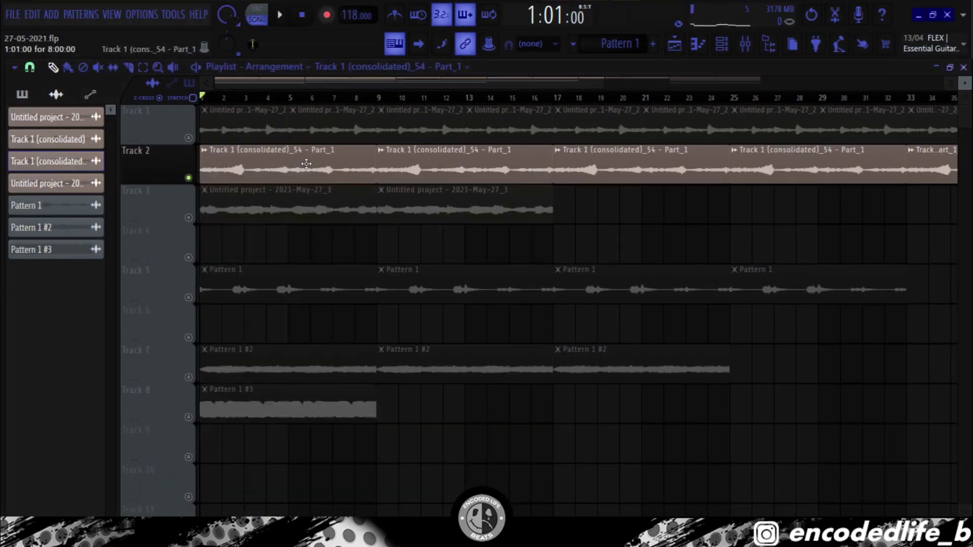
pyautogui.doubleClick(324, 177)
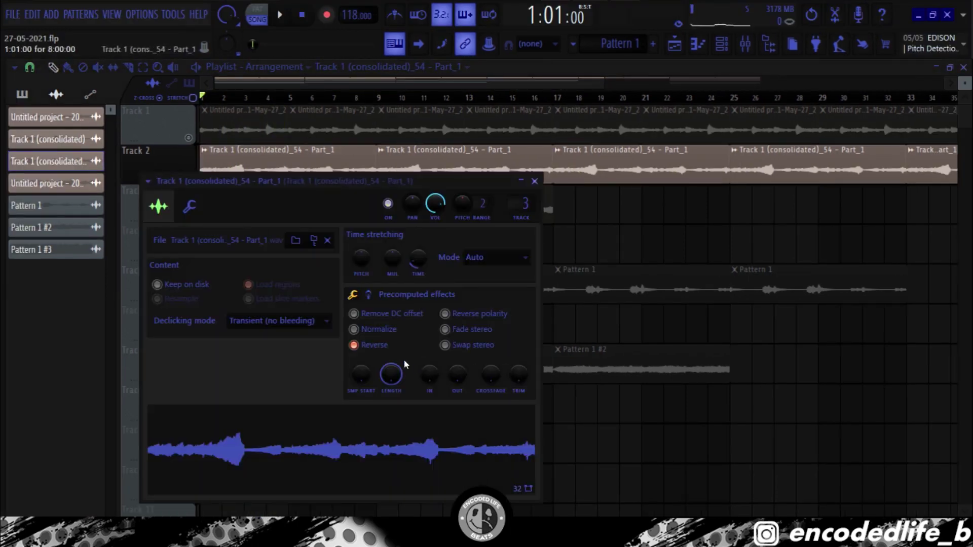
pyautogui.click(538, 181)
# Review Fruity Reeverb 2 and Fruity parametric EQ 2 on the reversed clip's mixer track, playing the audio through the EQ.
pyautogui.click(744, 44)
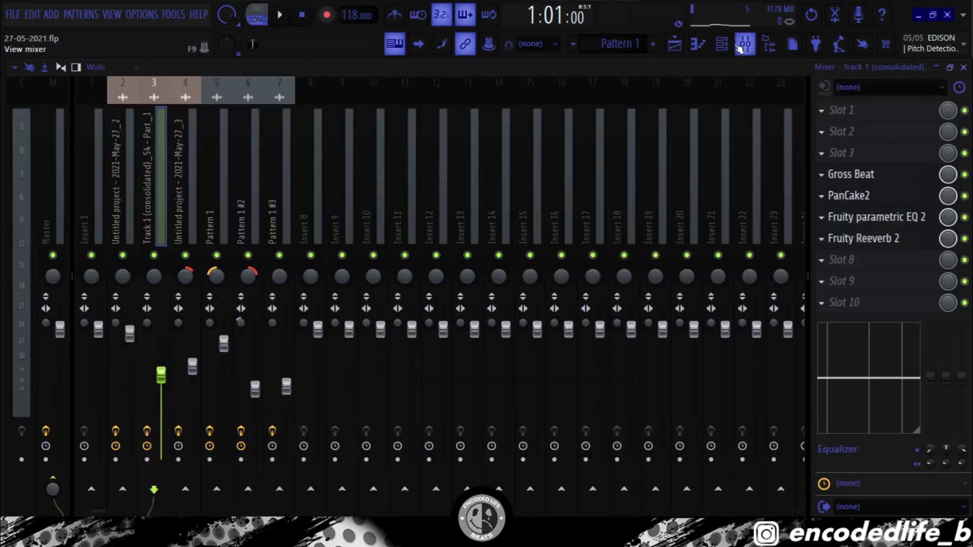
pyautogui.click(858, 241)
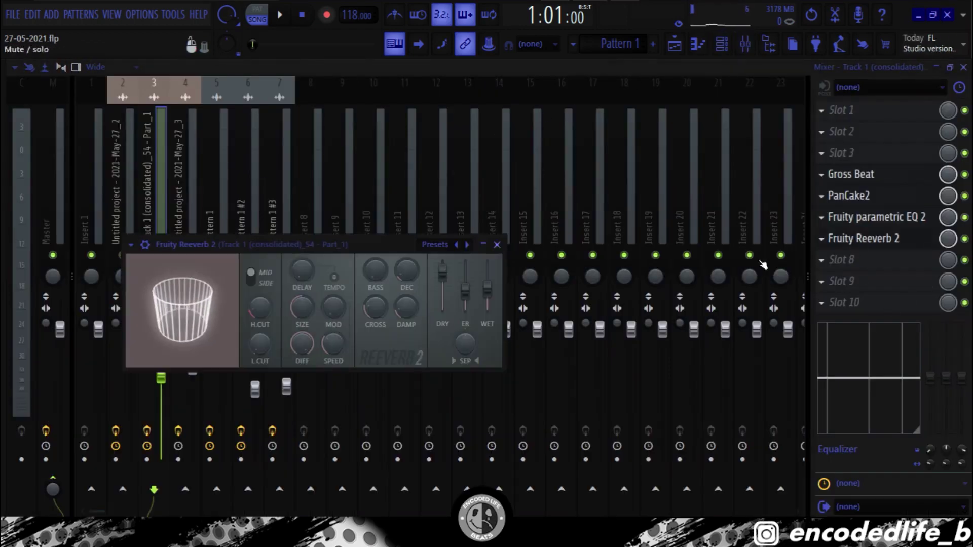
pyautogui.click(495, 246)
pyautogui.click(630, 253)
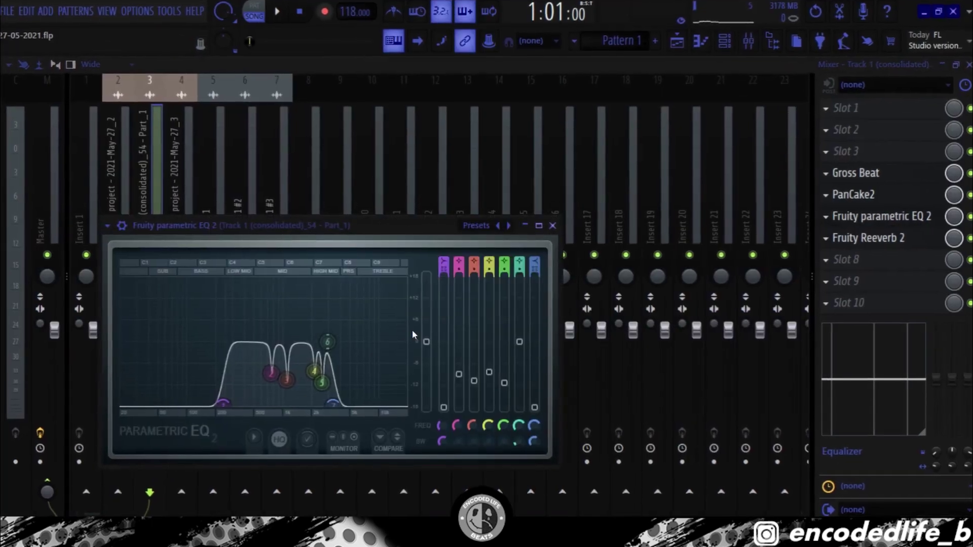
pyautogui.press('space')
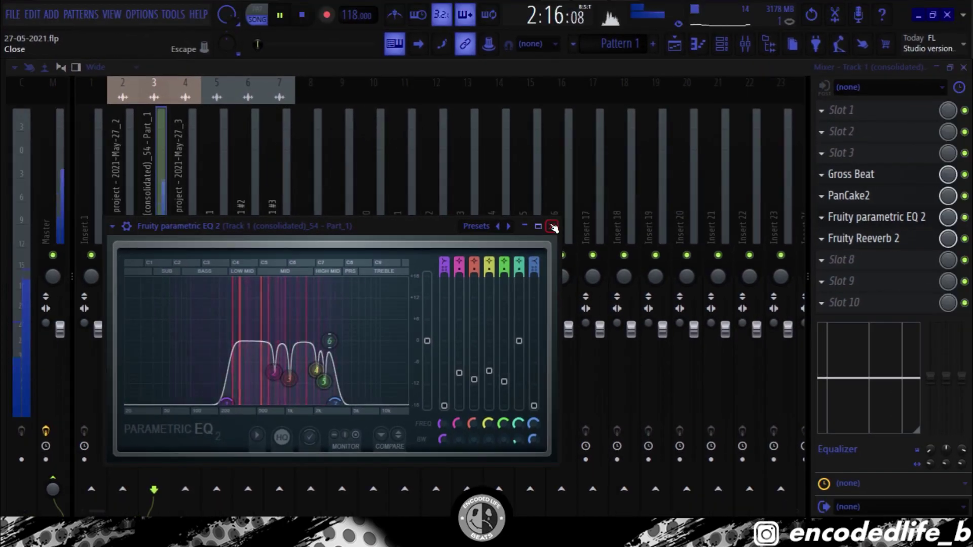
pyautogui.click(911, 212)
pyautogui.press('space')
# Review the PanCake2 panning curve and the Gross Beat time preset on the reversed clip's mixer track, then close both.
pyautogui.click(852, 196)
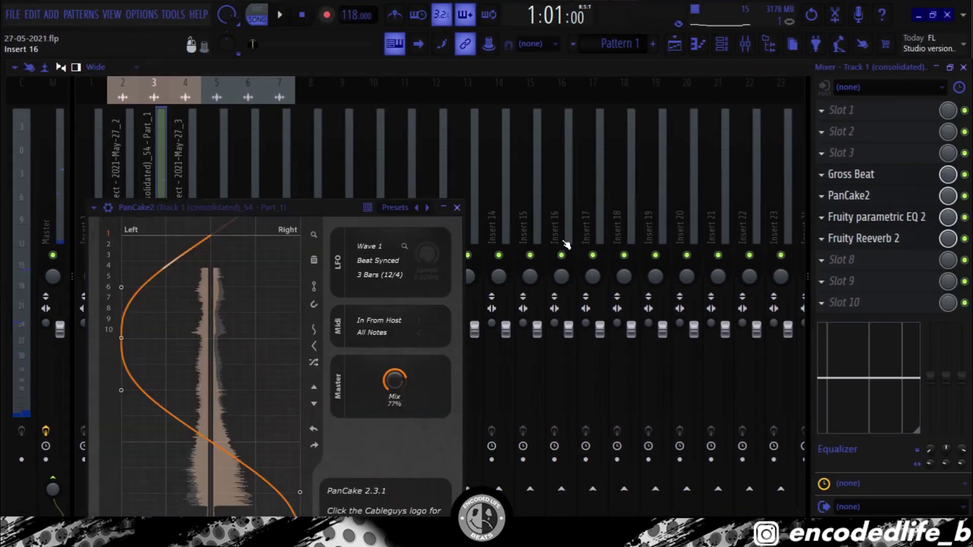
pyautogui.moveTo(283, 209); pyautogui.dragTo(393, 62)
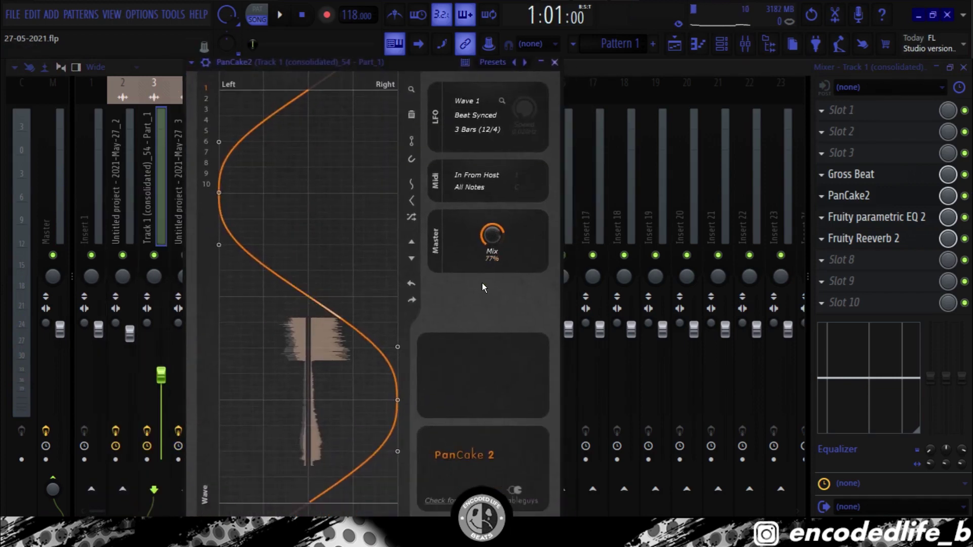
pyautogui.click(556, 63)
pyautogui.click(878, 176)
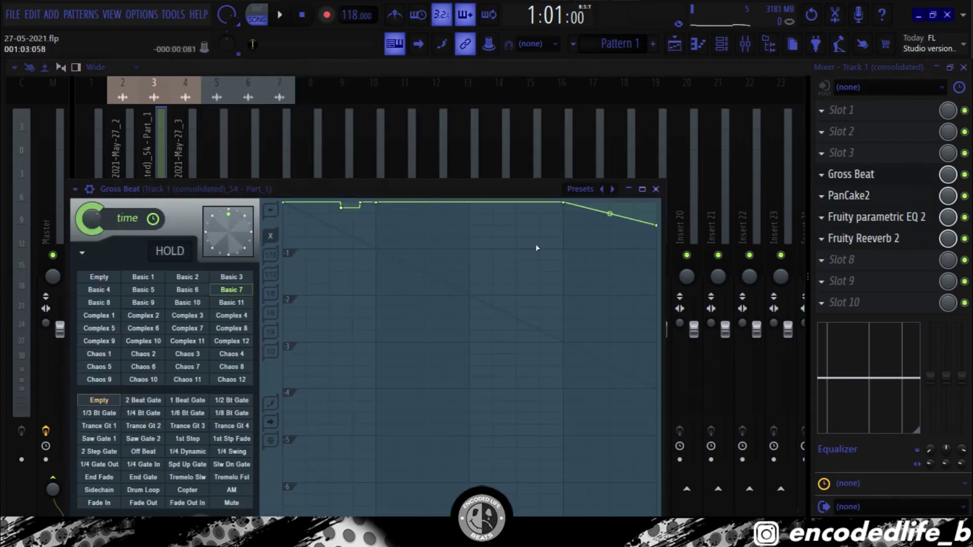
pyautogui.moveTo(389, 185); pyautogui.dragTo(408, 66)
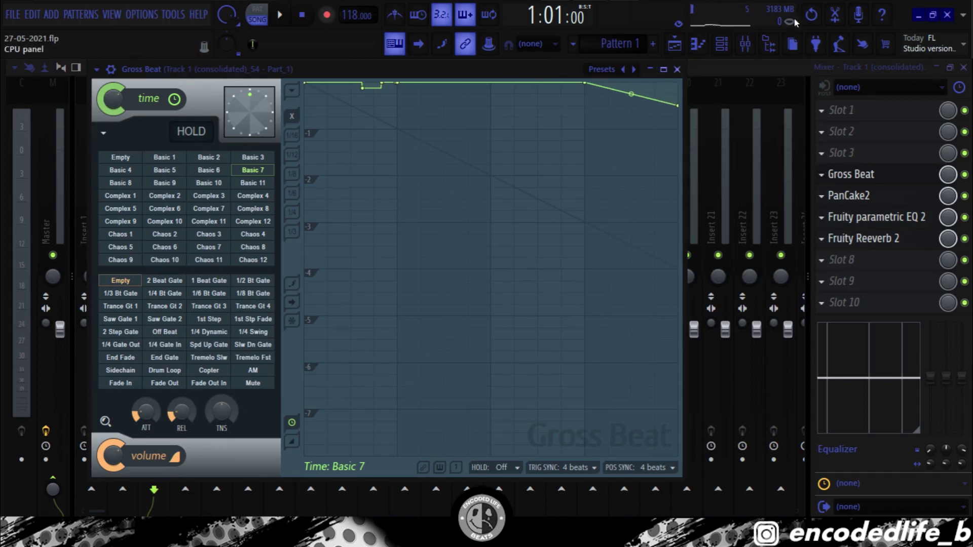
pyautogui.click(678, 69)
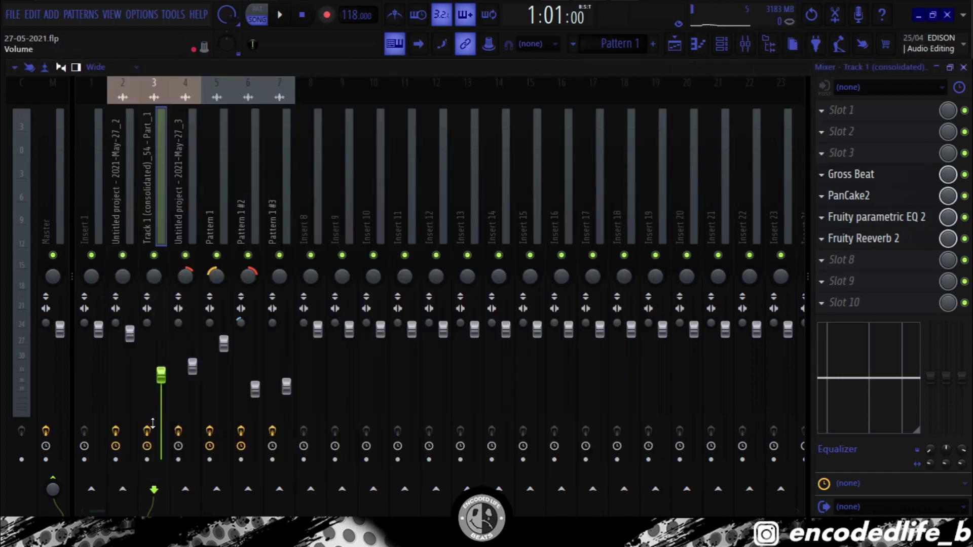
# Unmute Track 1 in the playlist and play it together with Track 2.
pyautogui.press('space')
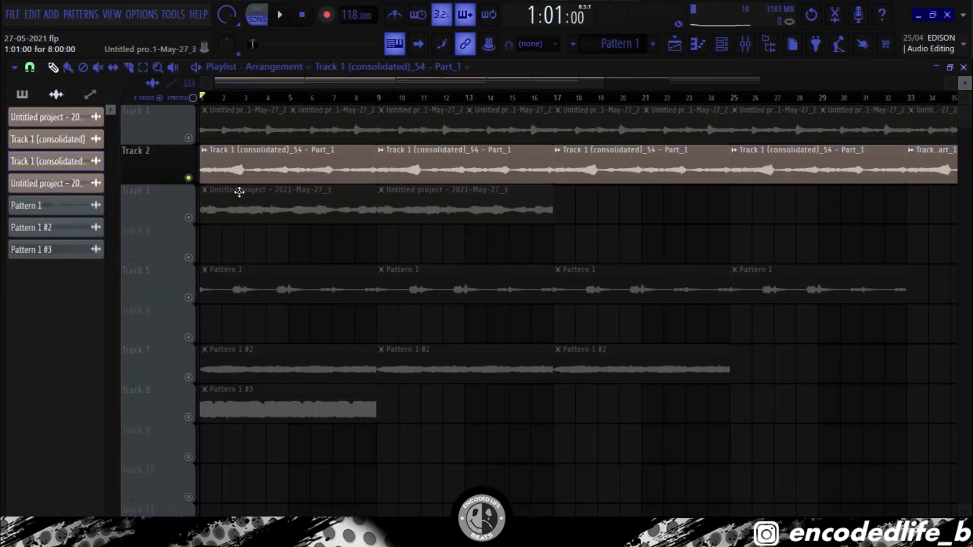
pyautogui.click(188, 137)
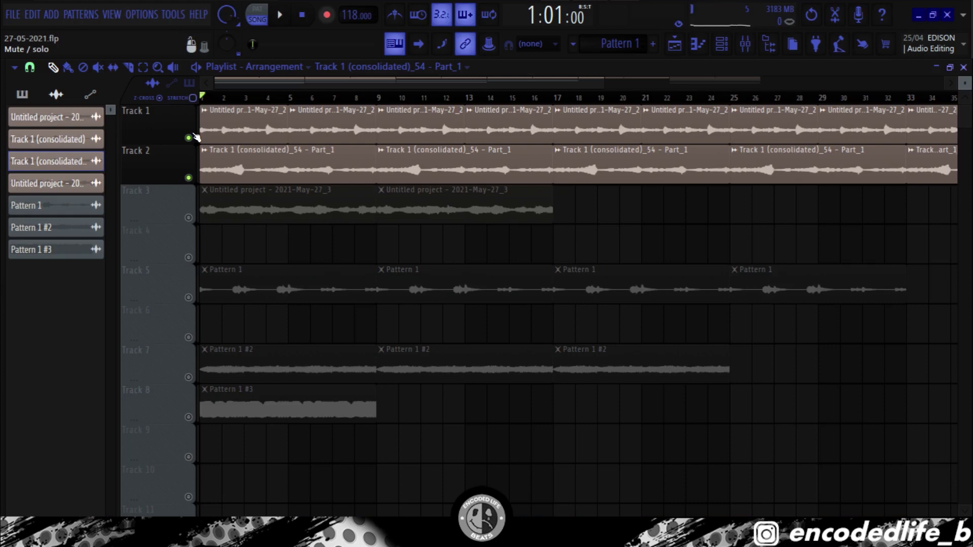
pyautogui.press('space')
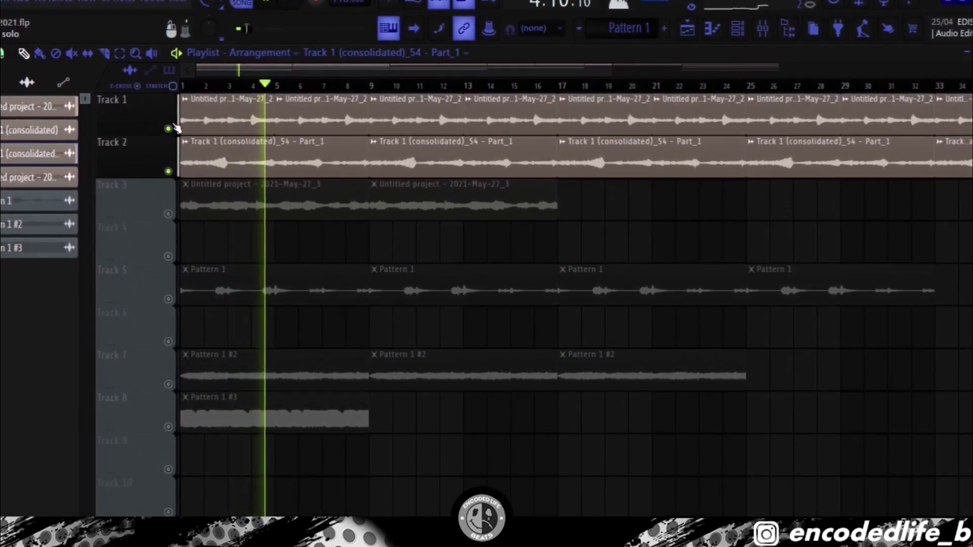
pyautogui.press('space')
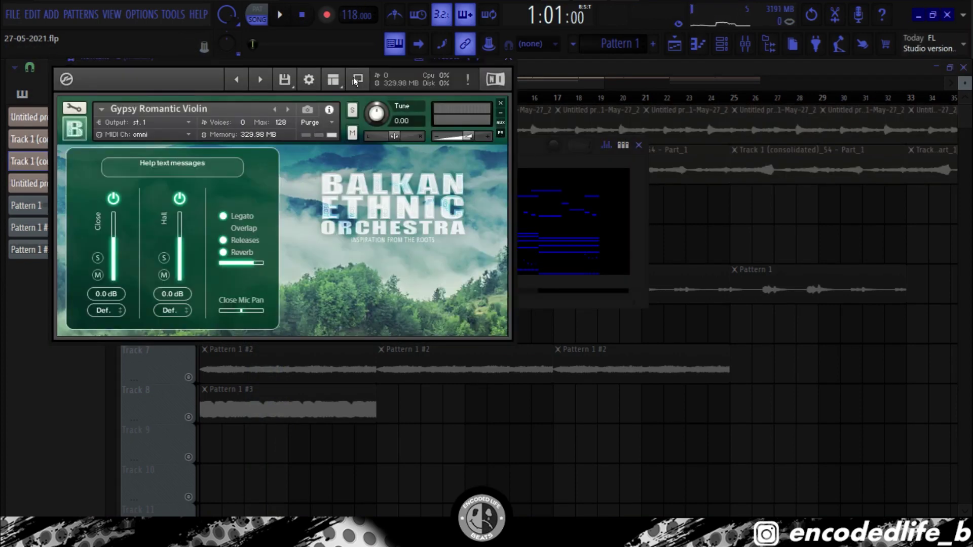
# Check the Gypsy Romantic Violin instrument in Kontakt #2, close it and look over its notes in the piano roll.
pyautogui.moveTo(357, 63); pyautogui.dragTo(488, 107)
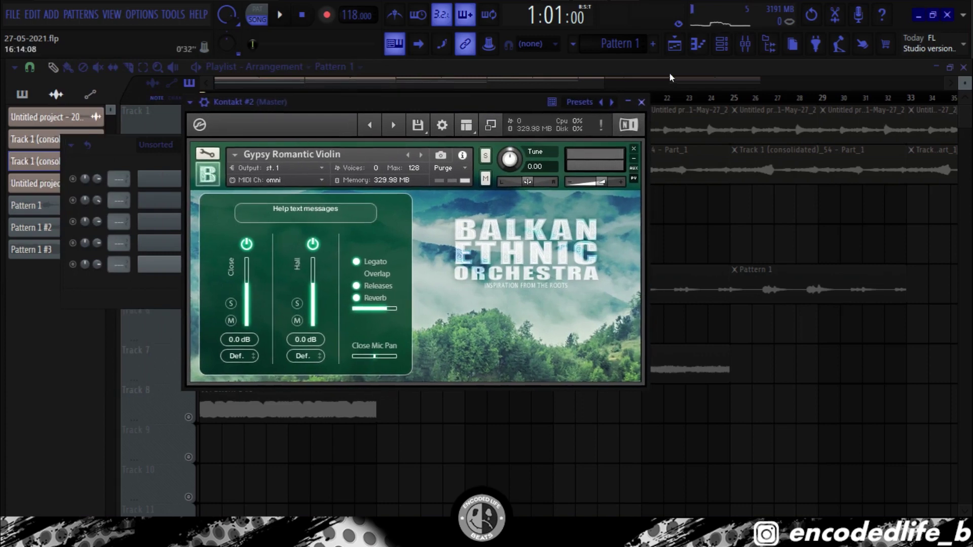
pyautogui.click(644, 104)
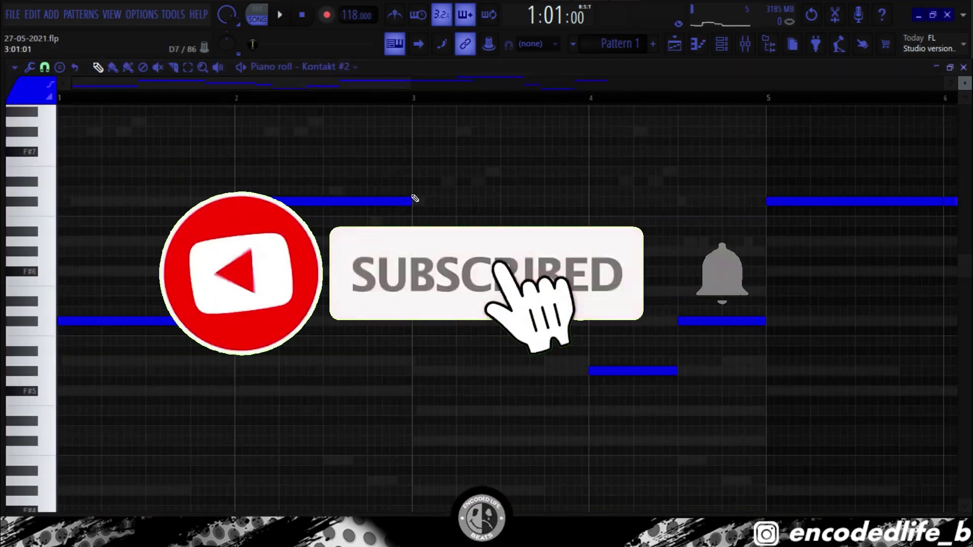
pyautogui.scroll(-4, 414, 198)
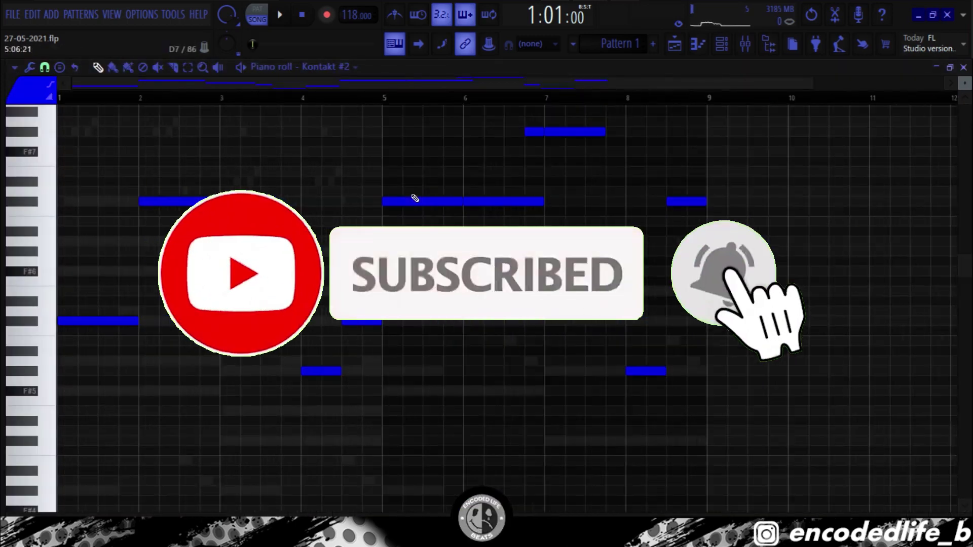
# Play the Kontakt #2 violin notes, examine their channel volume curve in the enlarged control lane and close the piano roll.
pyautogui.scroll(1, 496, 179)
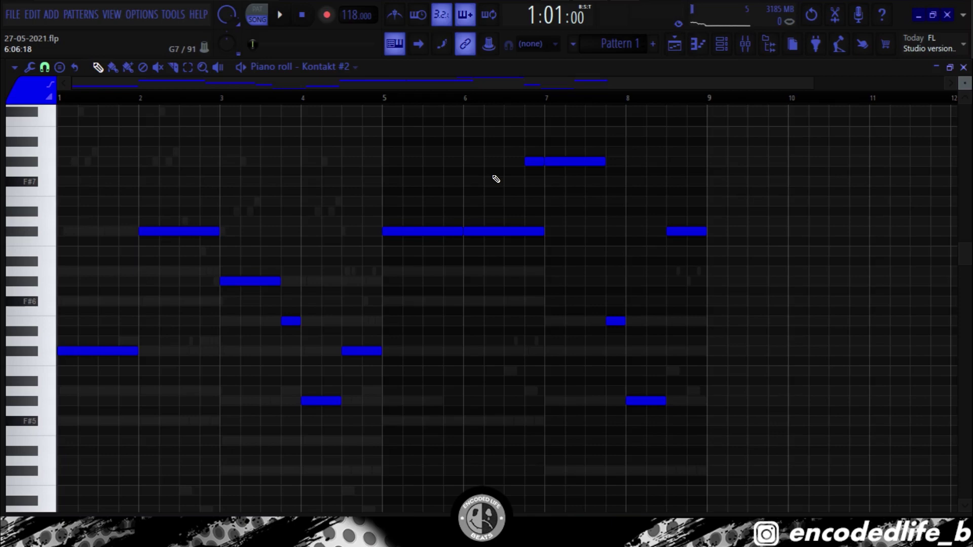
pyautogui.press('space')
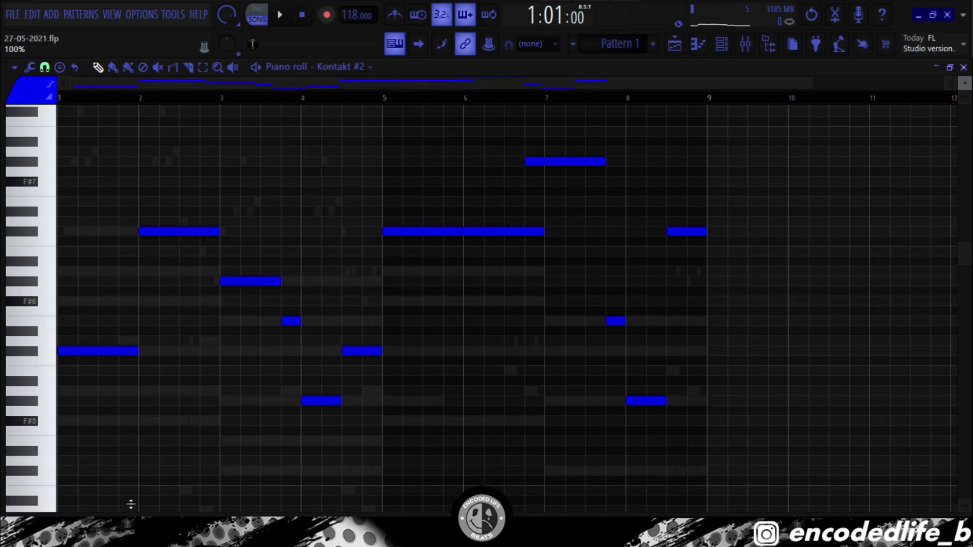
pyautogui.moveTo(130, 504); pyautogui.dragTo(183, 310)
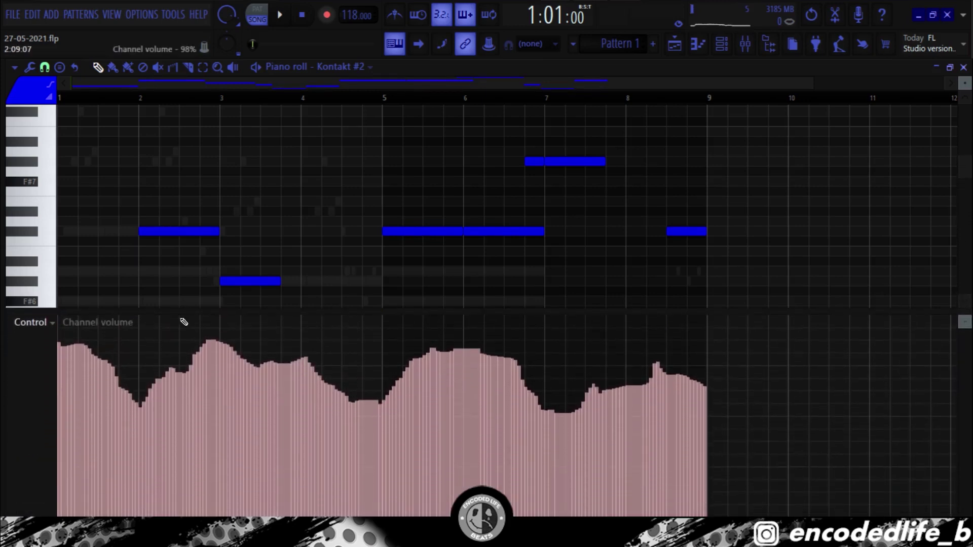
pyautogui.scroll(-2, 196, 240)
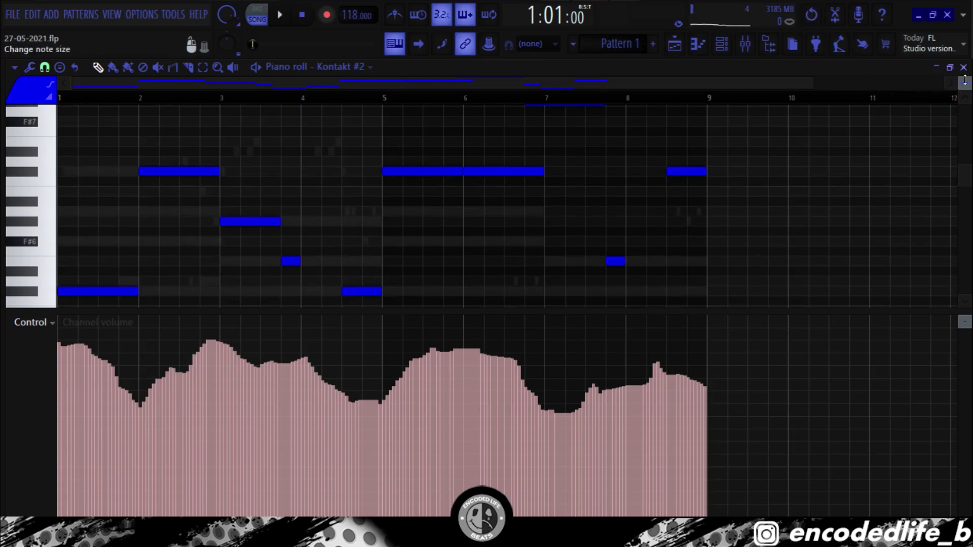
pyautogui.moveTo(965, 81); pyautogui.dragTo(965, 90)
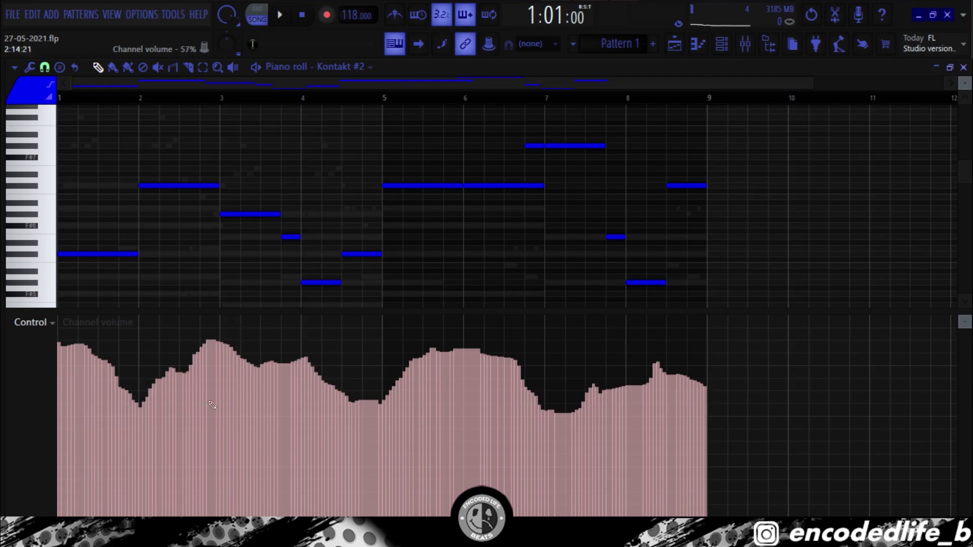
pyautogui.click(964, 68)
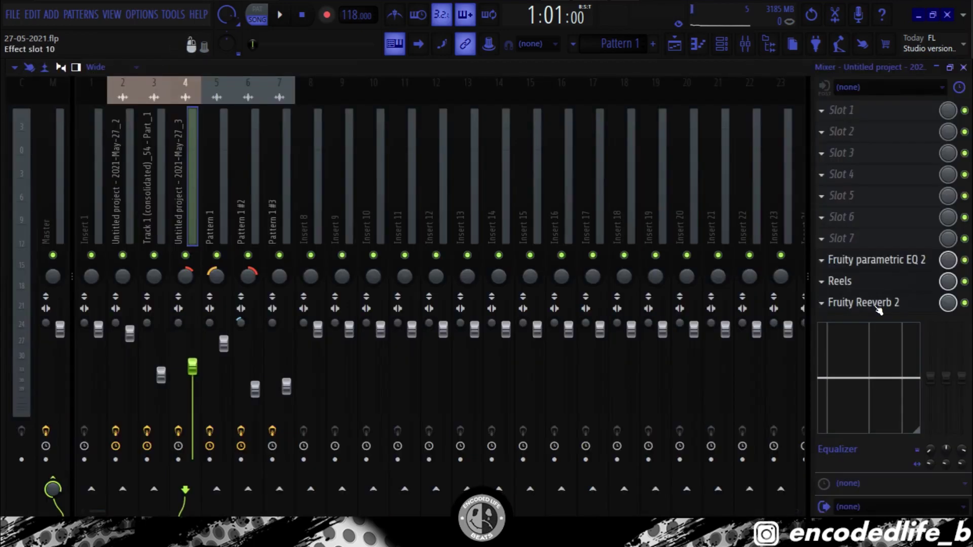
# Review Fruity Reeverb 2, the Reels preset and Fruity parametric EQ 2 on the violin's mixer track, playing the audio through the EQ.
pyautogui.click(874, 306)
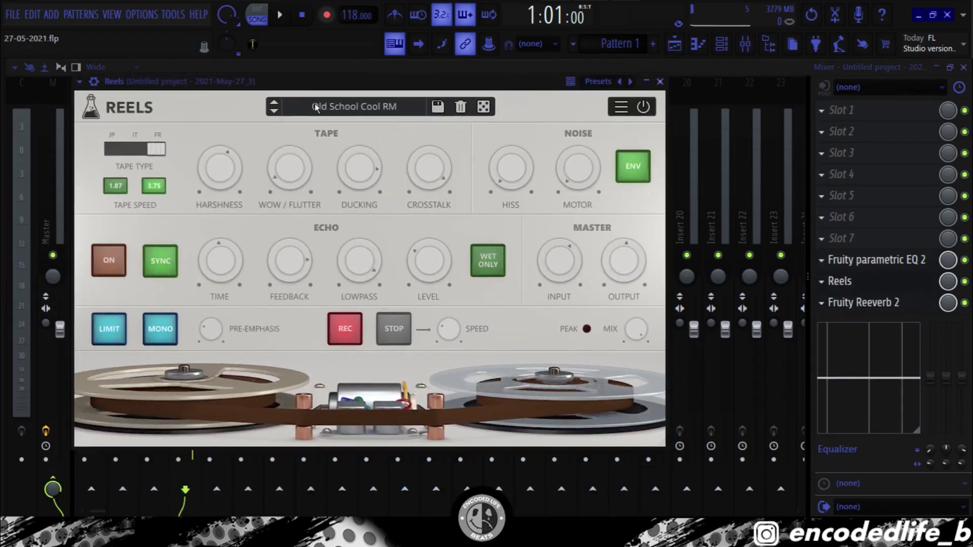
pyautogui.click(660, 81)
pyautogui.click(911, 260)
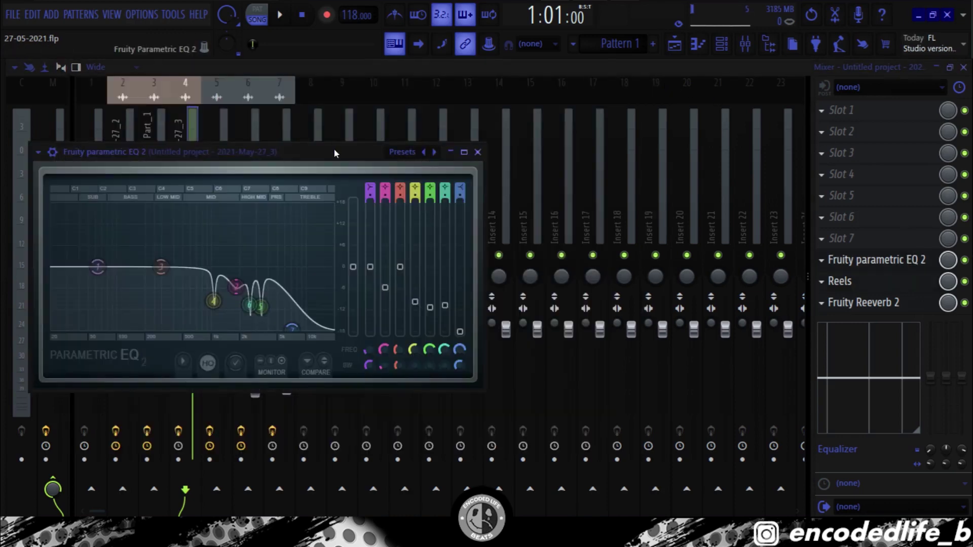
pyautogui.moveTo(333, 148); pyautogui.dragTo(419, 142)
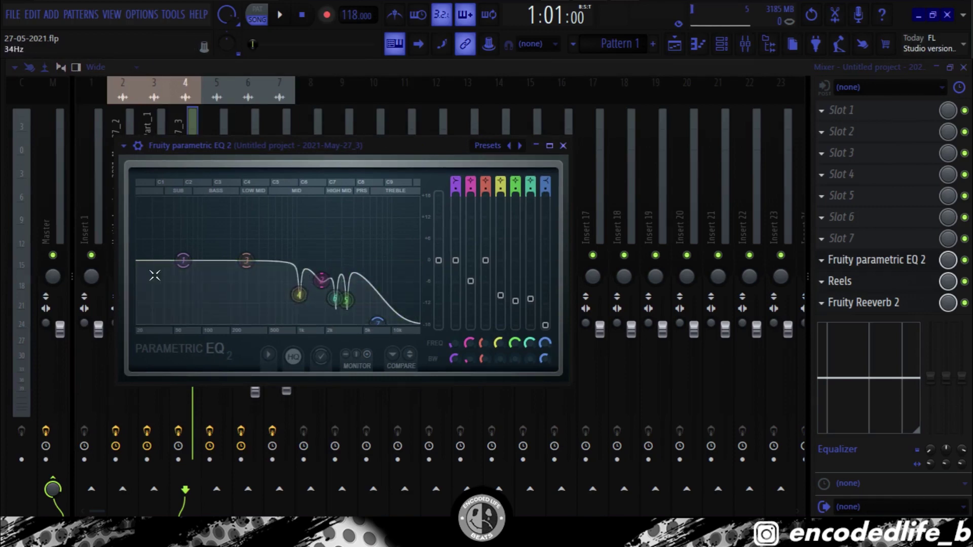
pyautogui.press('space')
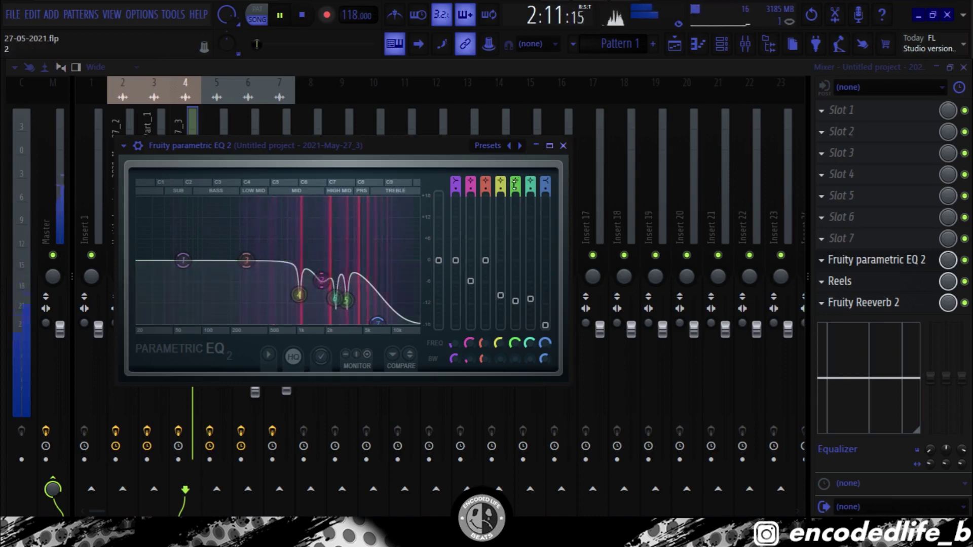
pyautogui.press('space')
pyautogui.click(563, 146)
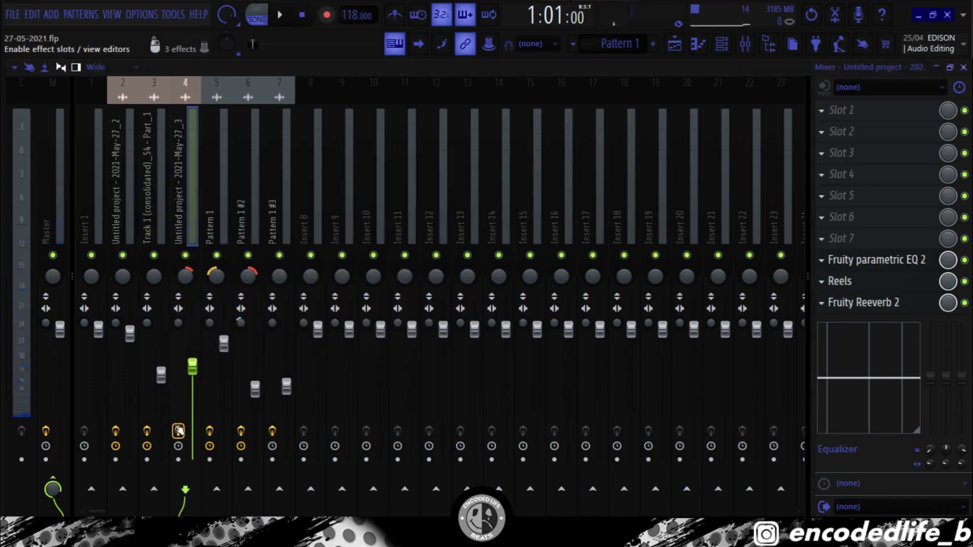
# Listen to the violin's mixer track with its effects bypassed for comparison, and re-enable the effects.
pyautogui.press('space')
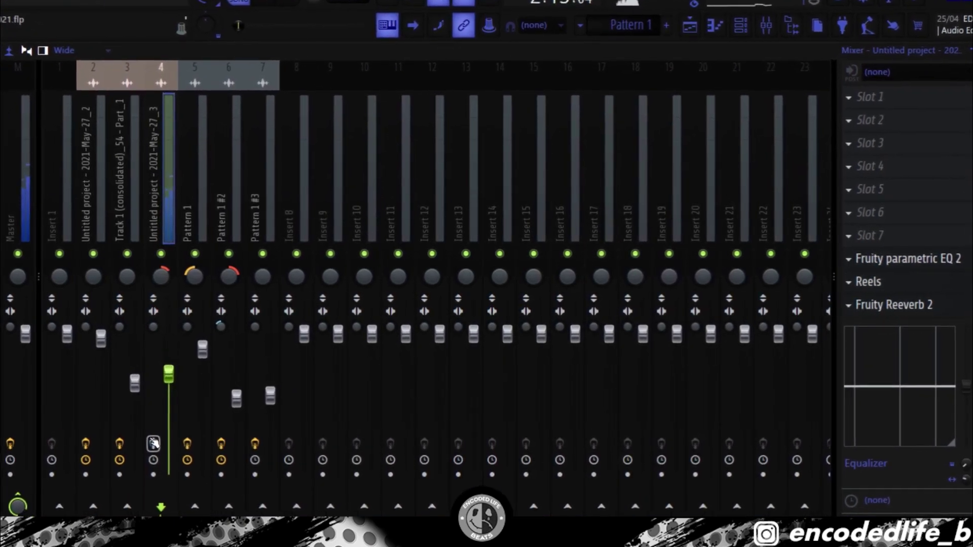
pyautogui.press('space')
pyautogui.click(157, 441)
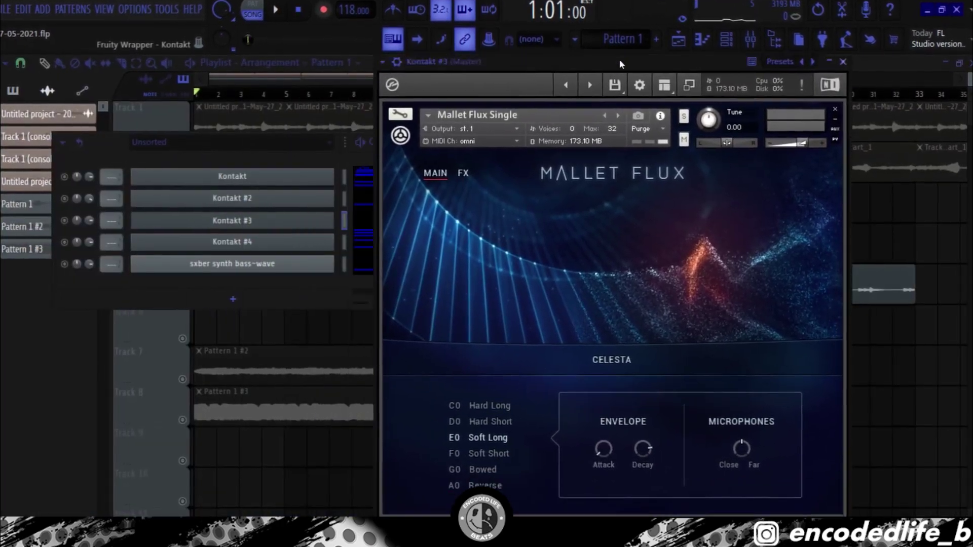
# Check the Mallet Flux Single celesta in Kontakt #3, close it and play its notes in the piano roll.
pyautogui.moveTo(620, 53); pyautogui.dragTo(536, 37)
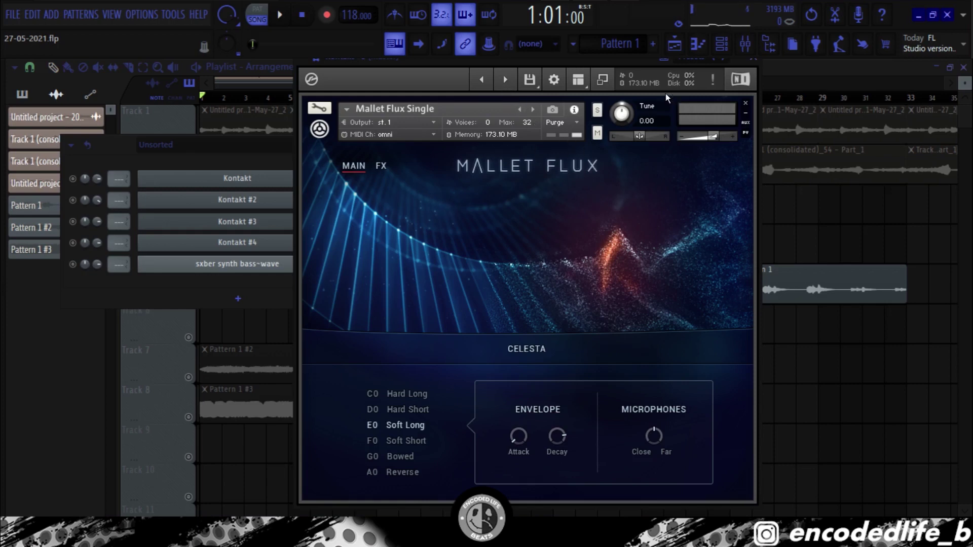
pyautogui.click(751, 62)
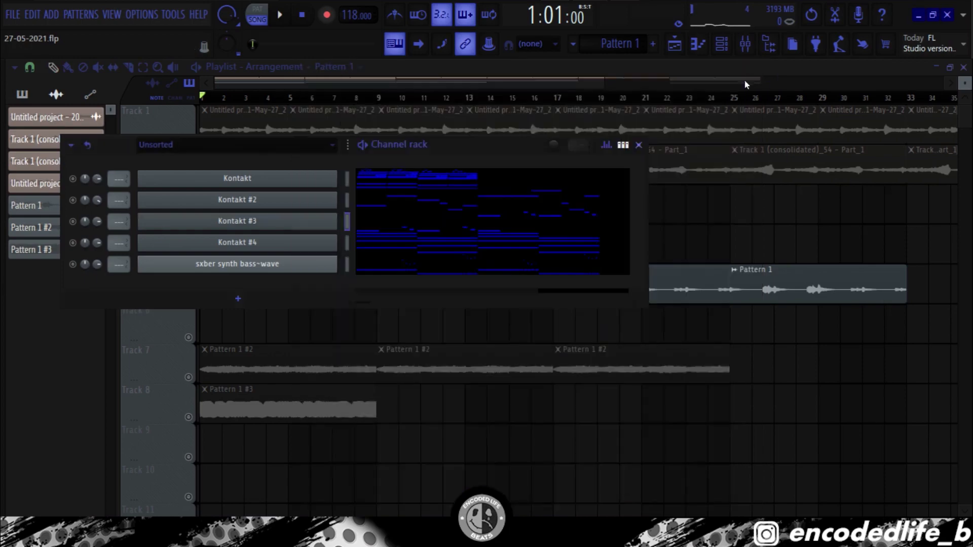
pyautogui.click(375, 224)
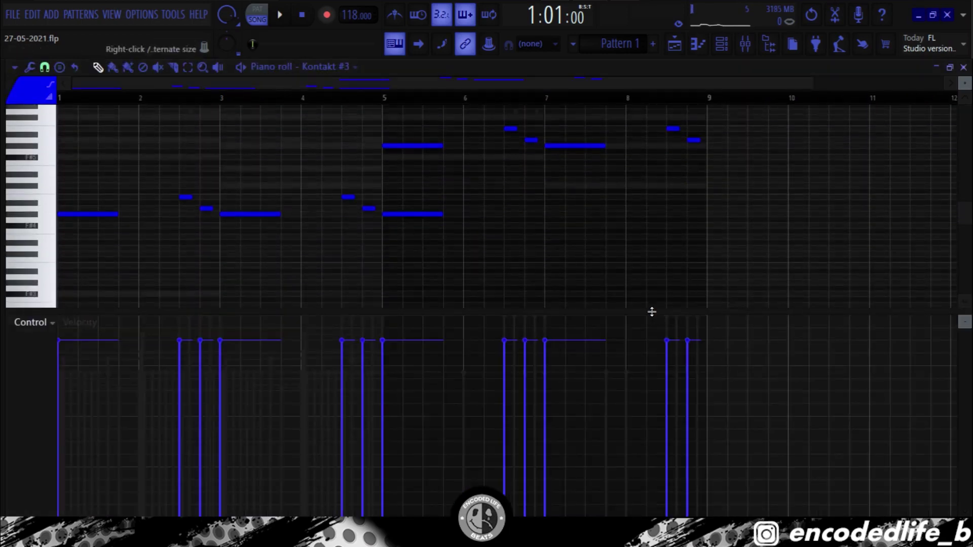
pyautogui.press('space')
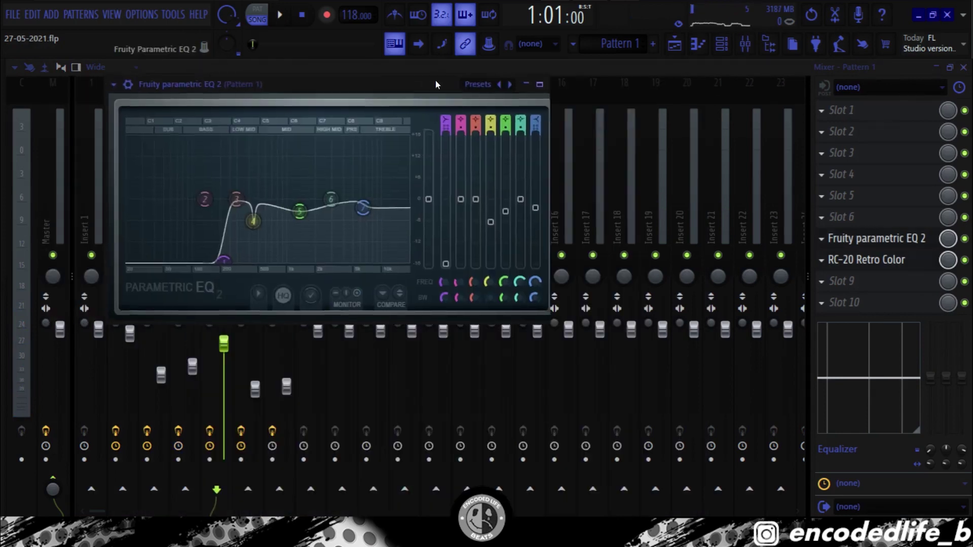
# Review Fruity parametric EQ 2 on the Pattern 1 mixer track during playback, and listen to the track with its effects bypassed.
pyautogui.moveTo(437, 84); pyautogui.dragTo(558, 105)
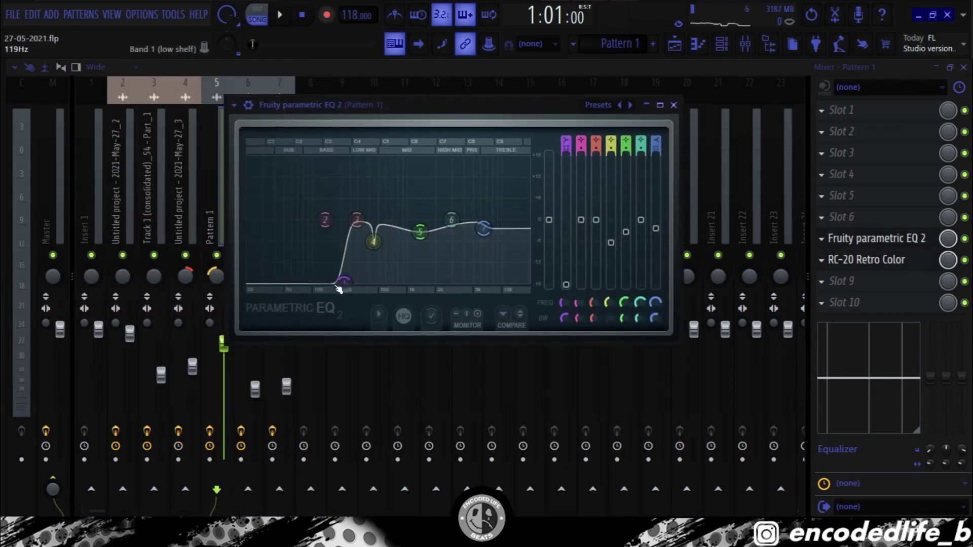
pyautogui.press('space')
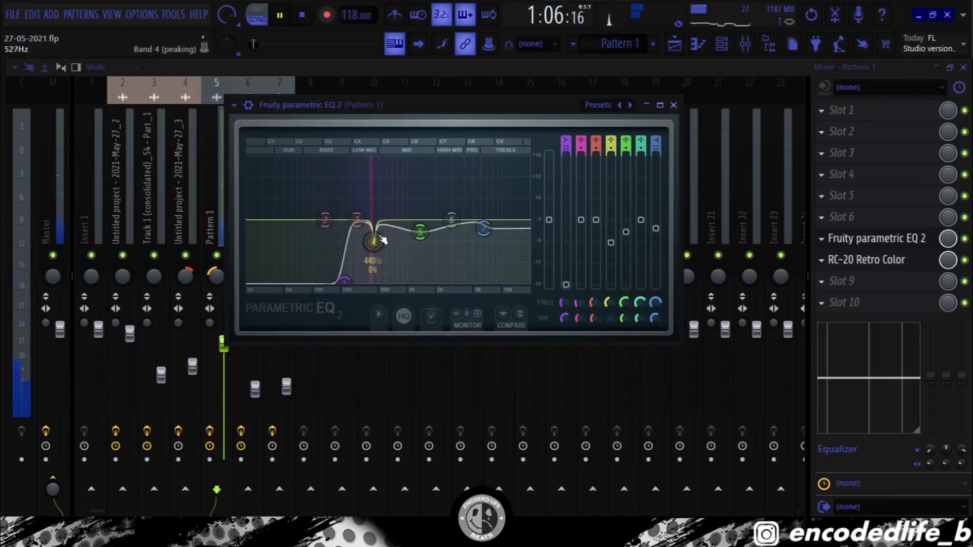
pyautogui.click(673, 105)
pyautogui.press('space')
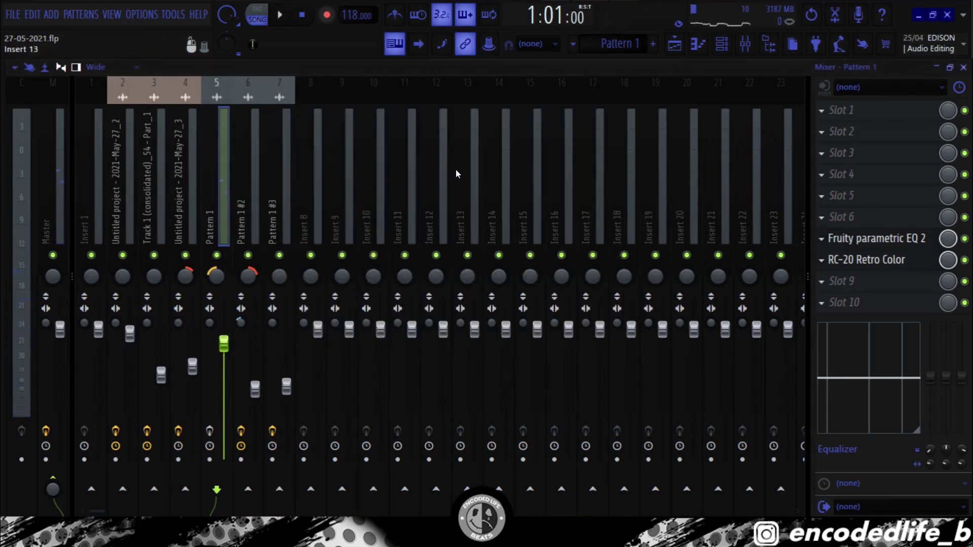
pyautogui.press('space')
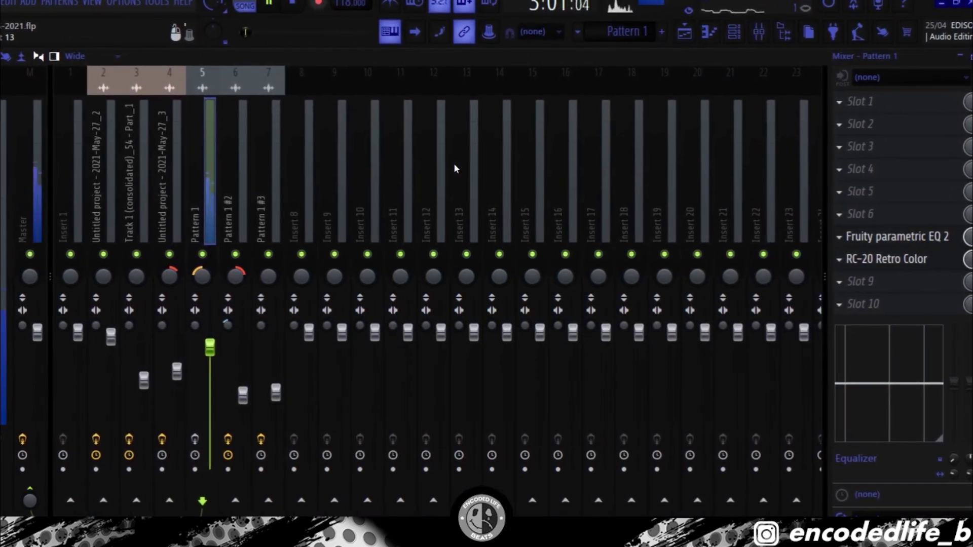
pyautogui.press('space')
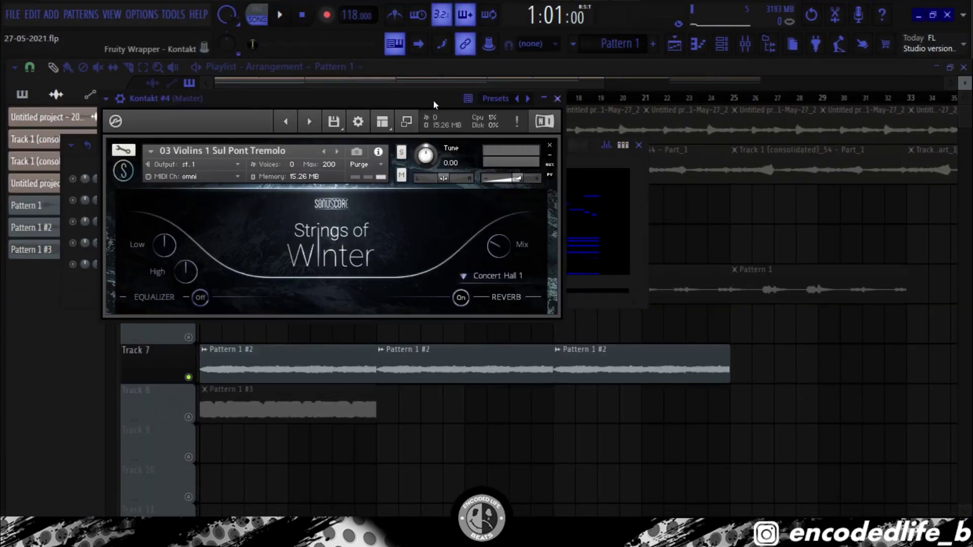
# Check the 03 Violins 1 Sul Pont Tremolo instrument in Kontakt #4, close it and play its chords in the piano roll.
pyautogui.moveTo(434, 101); pyautogui.dragTo(503, 114)
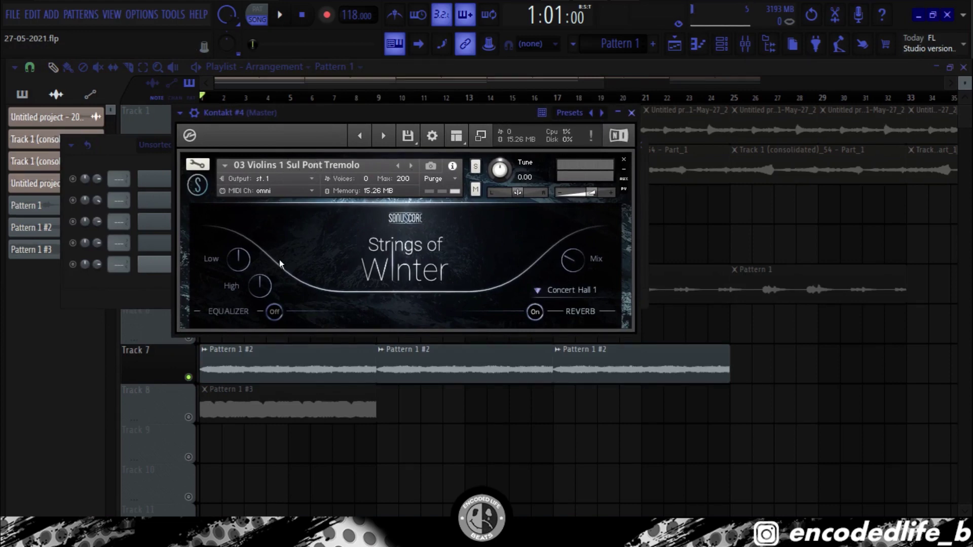
pyautogui.click(632, 112)
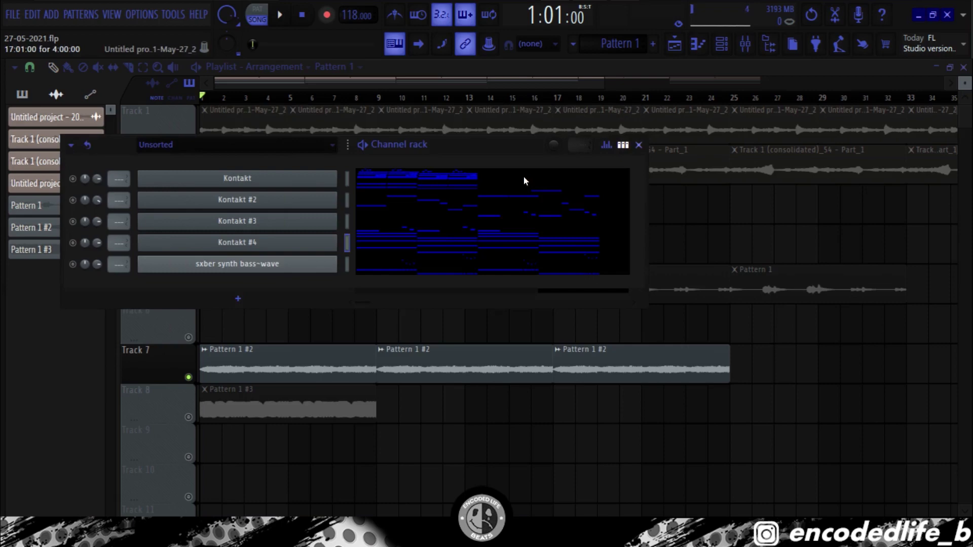
pyautogui.click(384, 248)
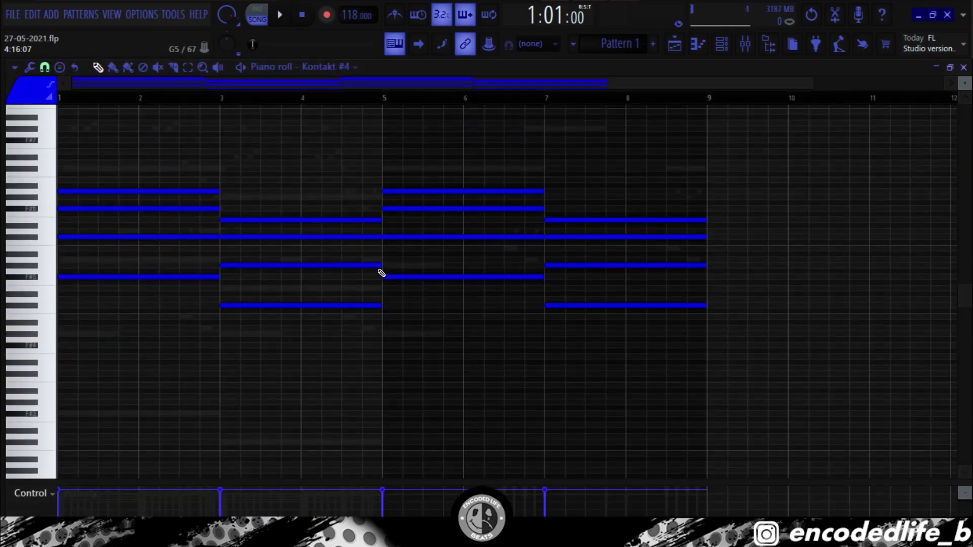
pyautogui.press('space')
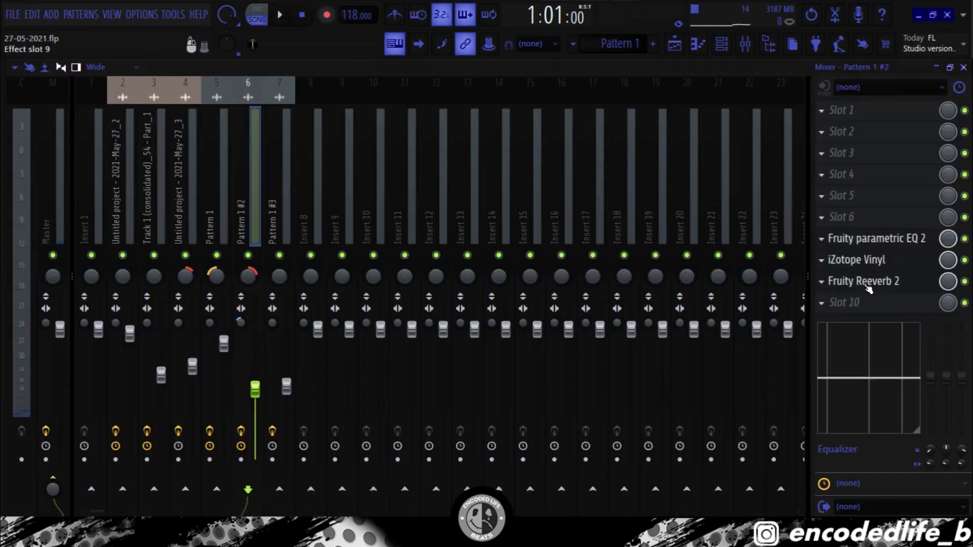
# Review the Fruity Reeverb 2 and iZotope Vinyl settings on the Pattern 1 #2 mixer track, closing both.
pyautogui.moveTo(248, 254); pyautogui.dragTo(317, 239)
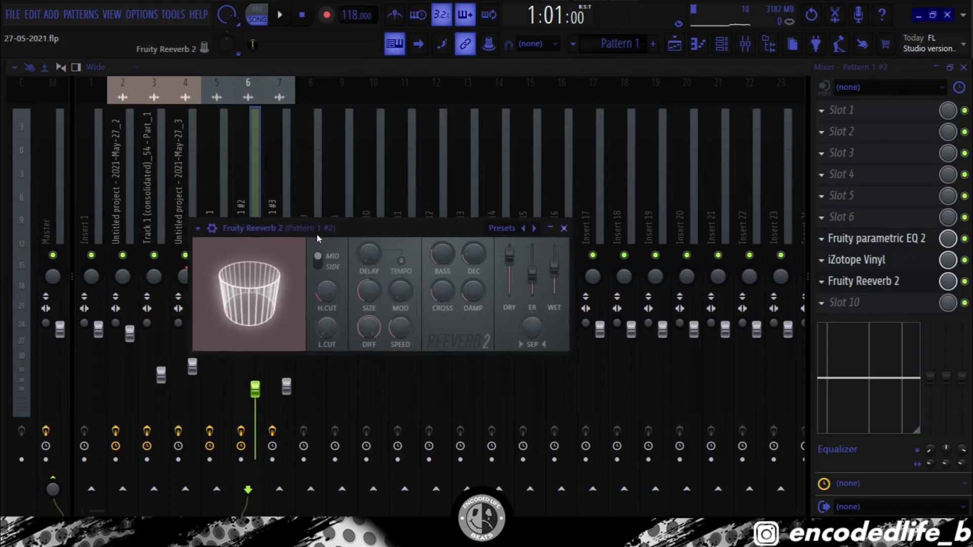
pyautogui.click(567, 228)
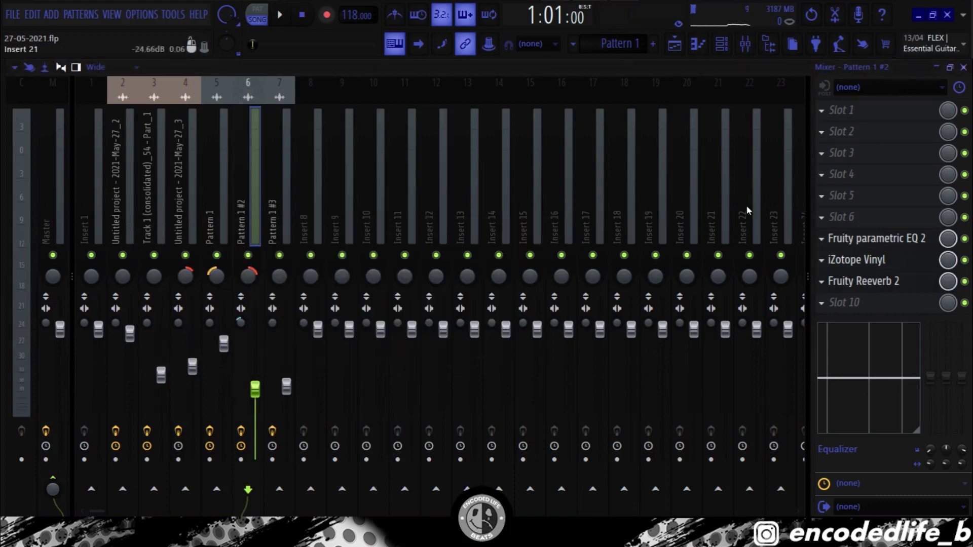
pyautogui.click(870, 263)
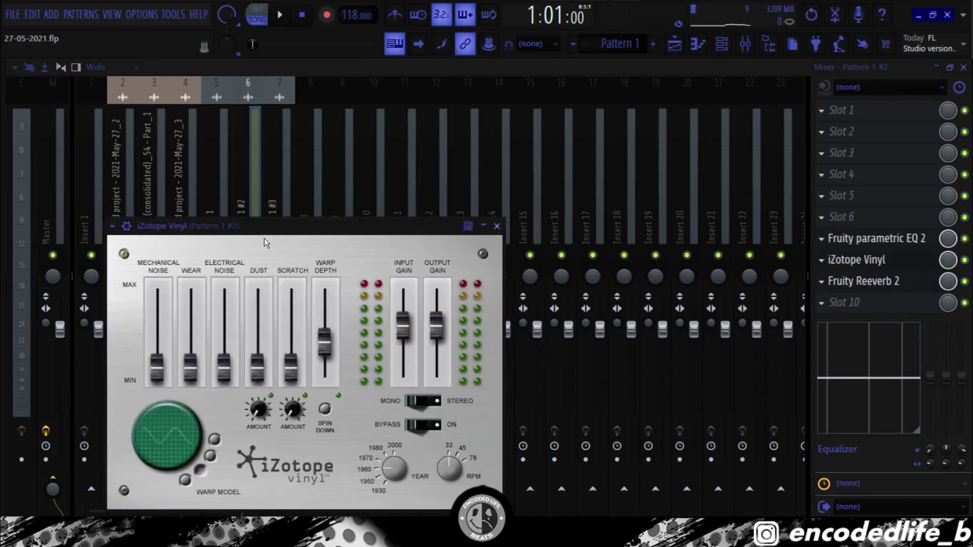
pyautogui.moveTo(285, 233); pyautogui.dragTo(408, 170)
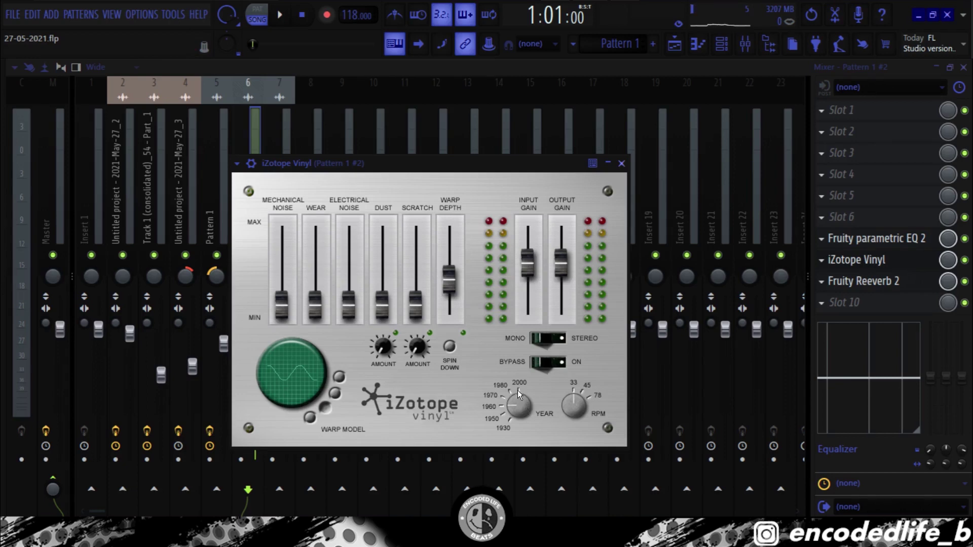
pyautogui.click(627, 170)
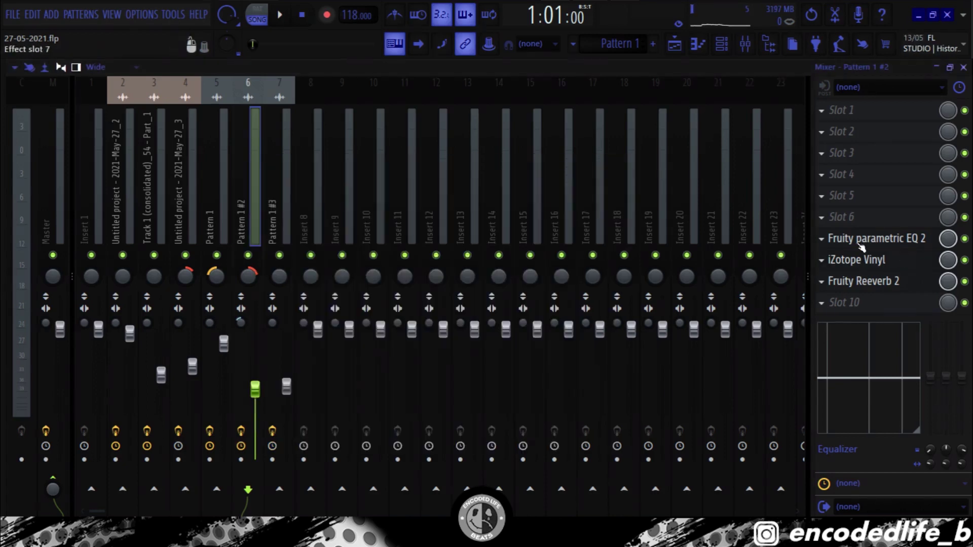
# Examine the Fruity parametric EQ 2 curve on the Pattern 1 #2 mixer track and listen to the track with its effects bypassed.
pyautogui.click(864, 238)
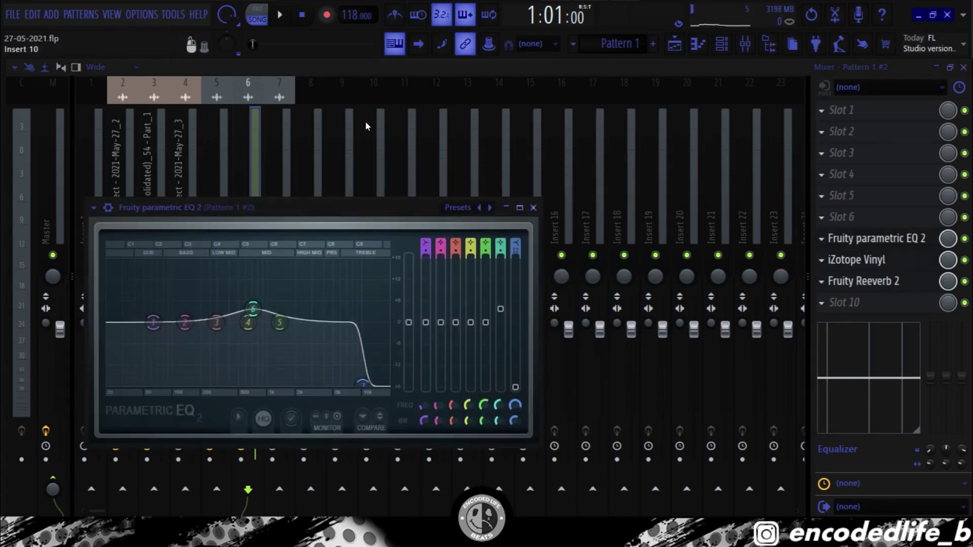
pyautogui.moveTo(379, 209); pyautogui.dragTo(459, 114)
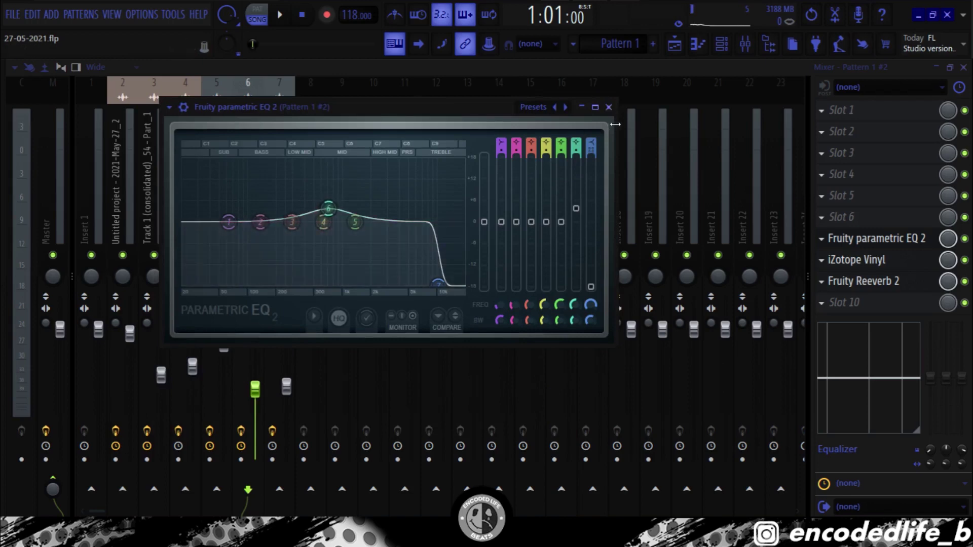
pyautogui.click(609, 107)
pyautogui.press('space')
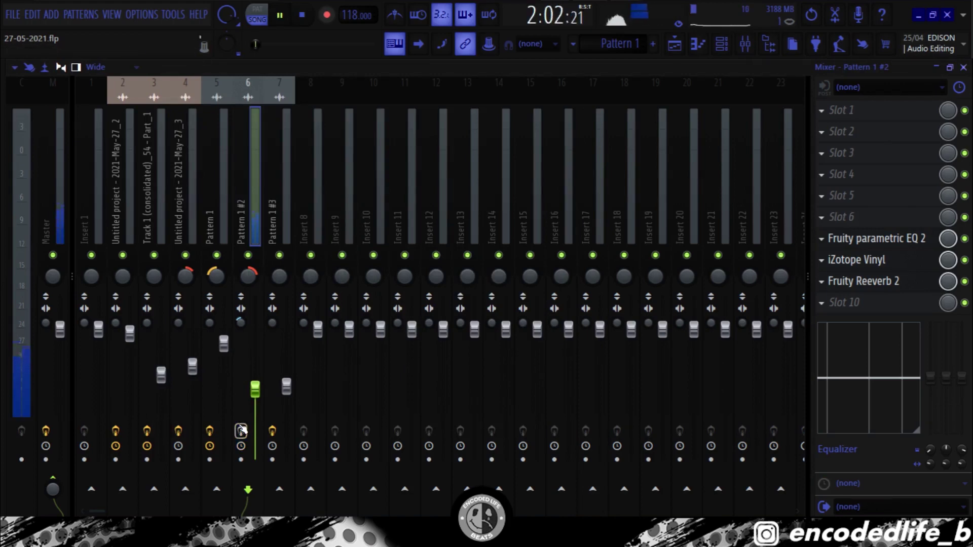
pyautogui.press('space')
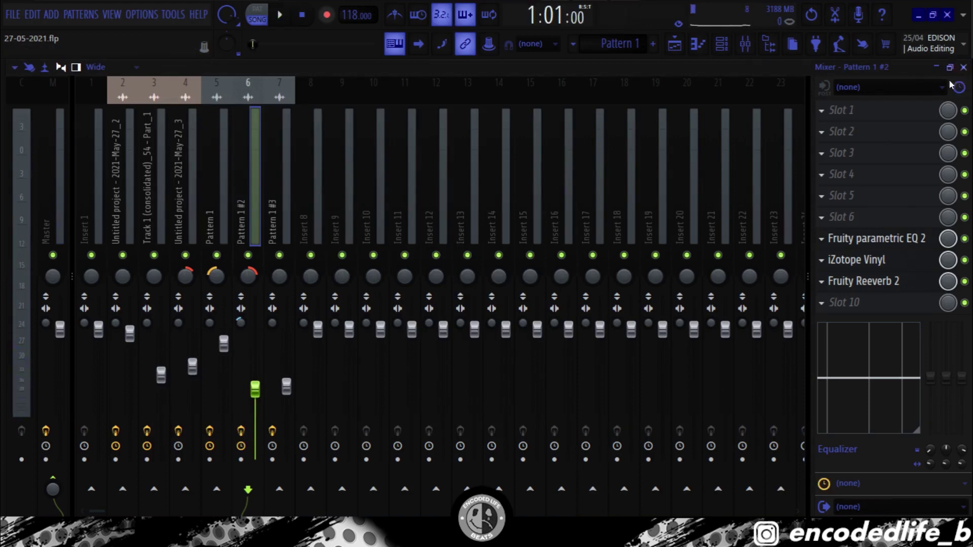
# Review the sxber synth bass-wave channel's sampler settings, with the mixer closed, and close the settings window.
pyautogui.click(964, 69)
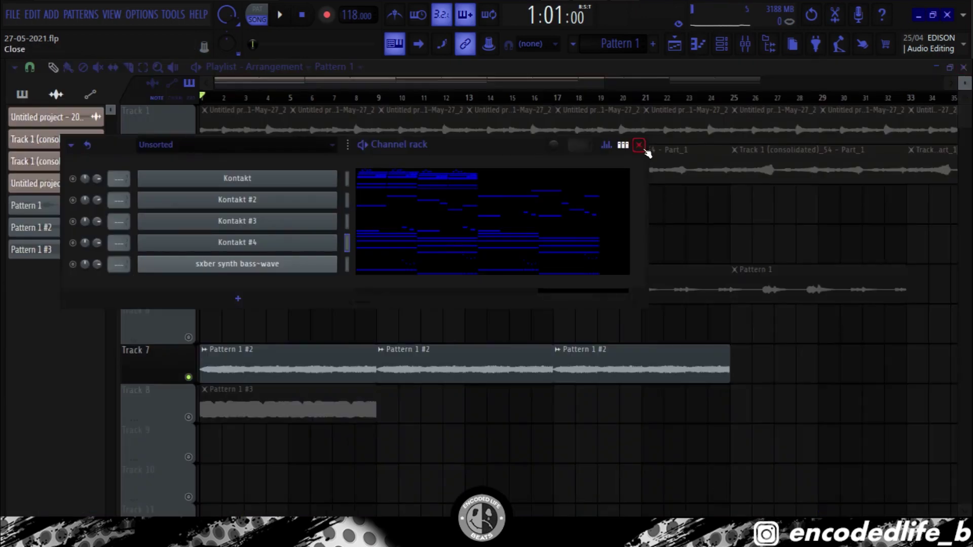
pyautogui.click(331, 265)
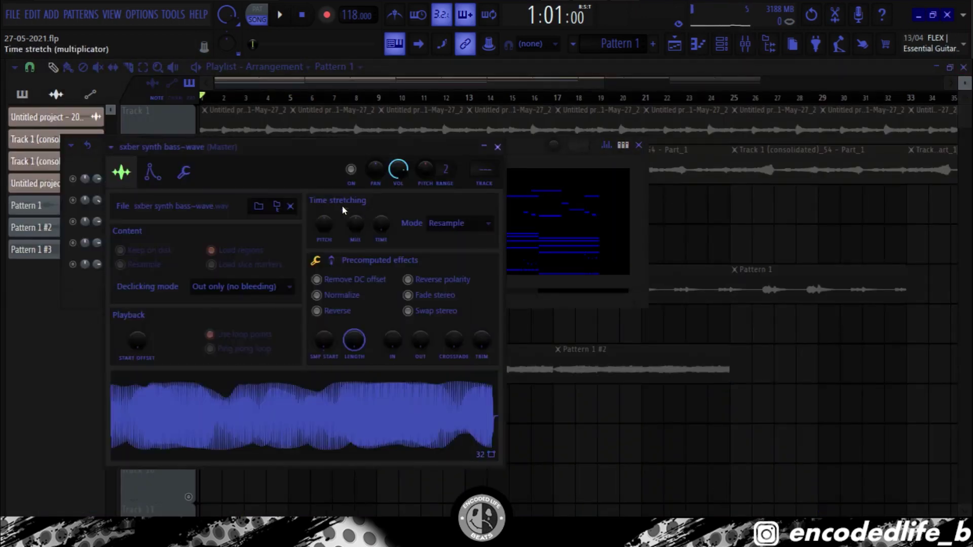
pyautogui.moveTo(385, 131); pyautogui.dragTo(433, 134)
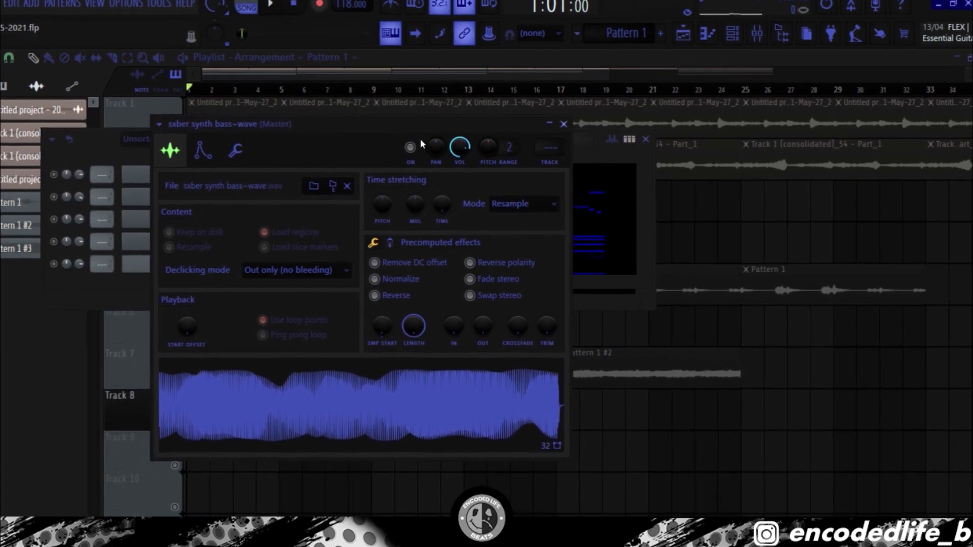
pyautogui.click(563, 124)
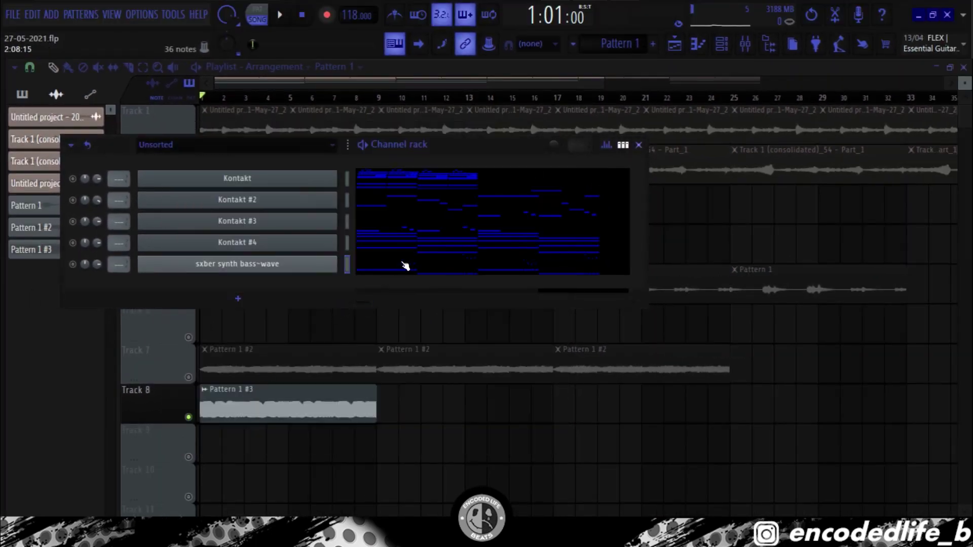
# Examine the sxber synth bass-wave notes in the piano roll, listen to the bass line and close the piano roll.
pyautogui.click(406, 265)
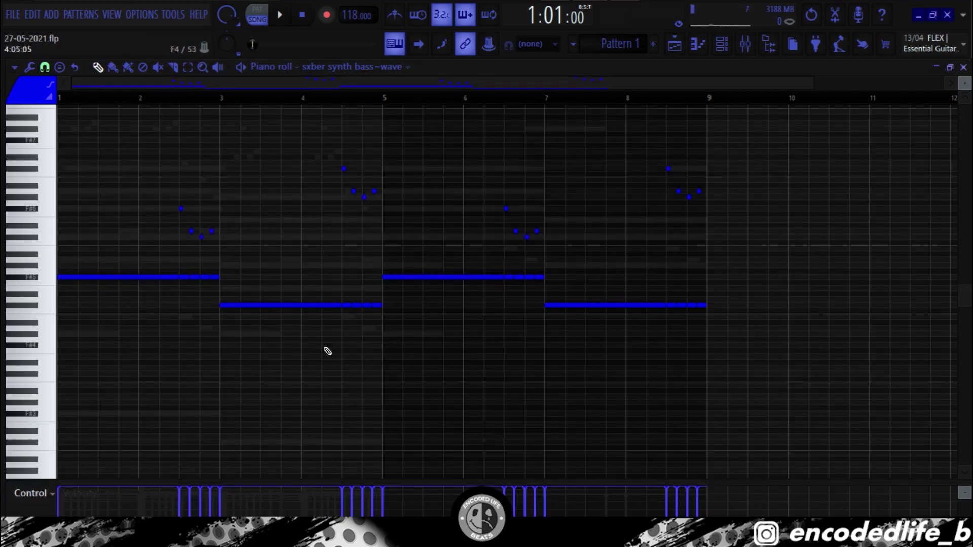
pyautogui.scroll(2, 328, 351)
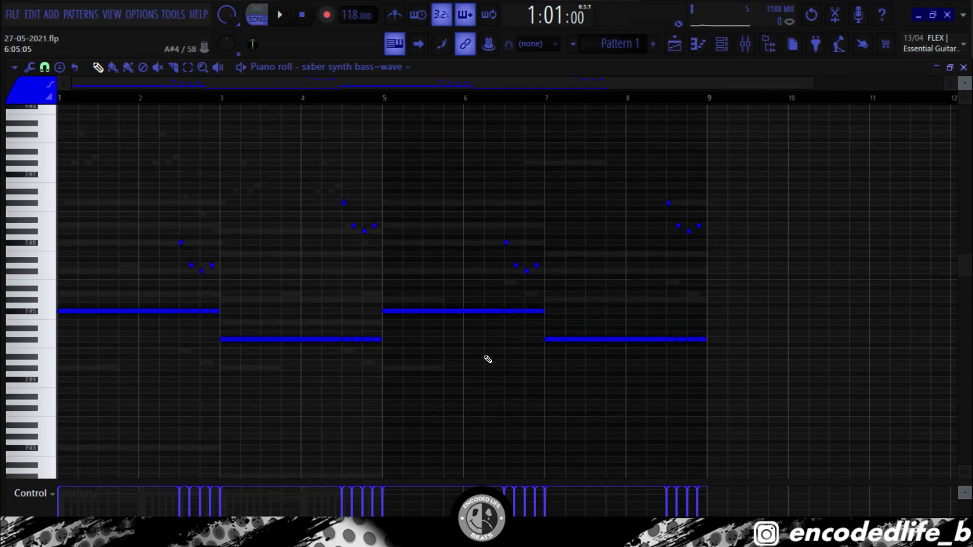
pyautogui.press('space')
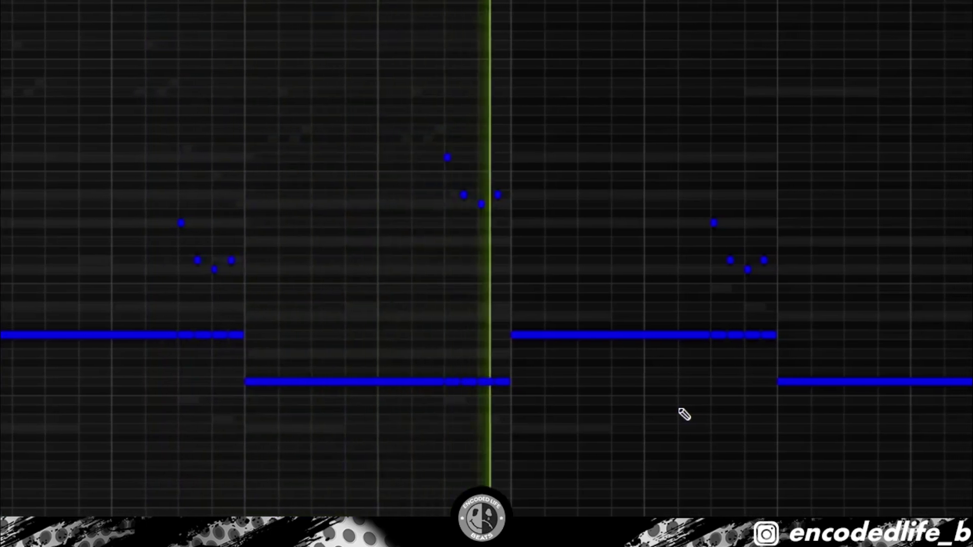
pyautogui.press('space')
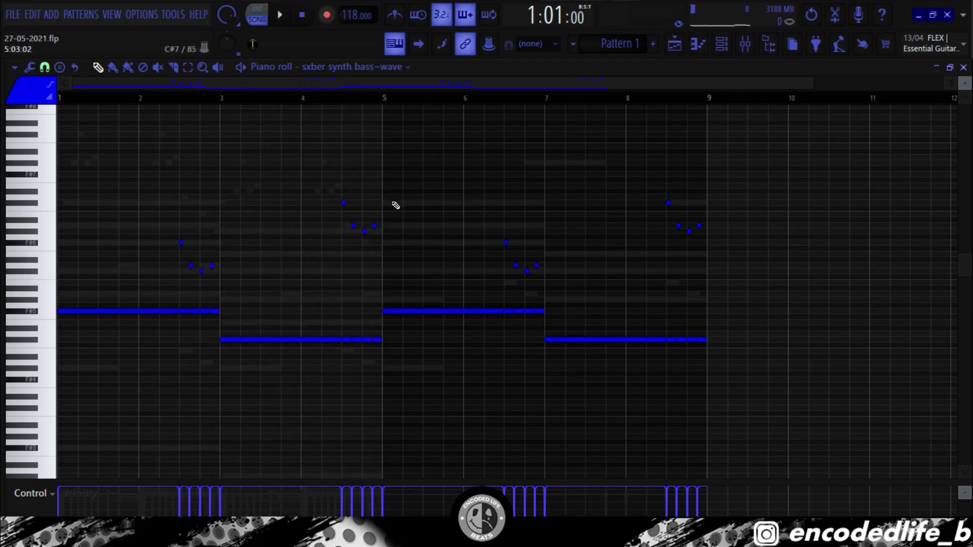
pyautogui.click(964, 67)
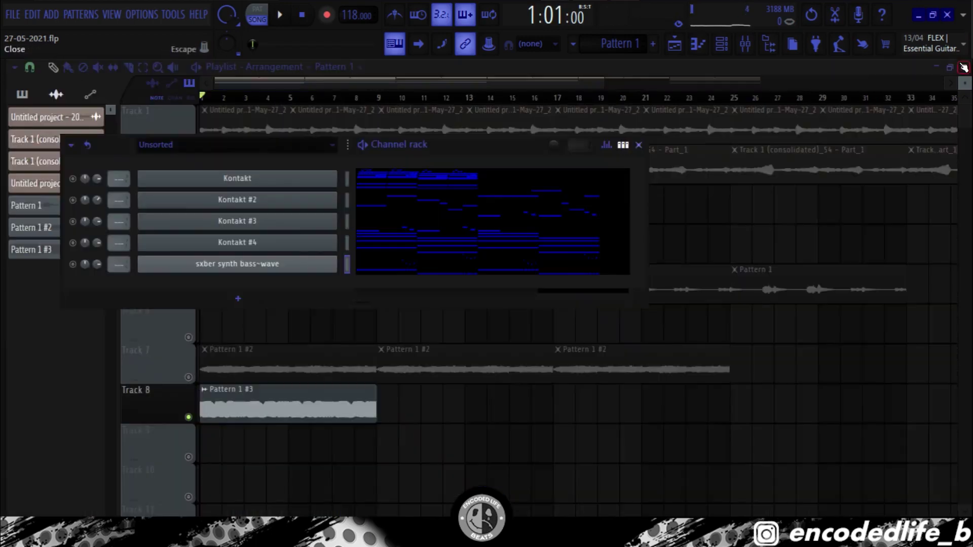
# Review the Fruity parametric EQ 2 curve on the Pattern 1 #3 mixer track and close the plugin.
pyautogui.click(745, 43)
pyautogui.click(286, 203)
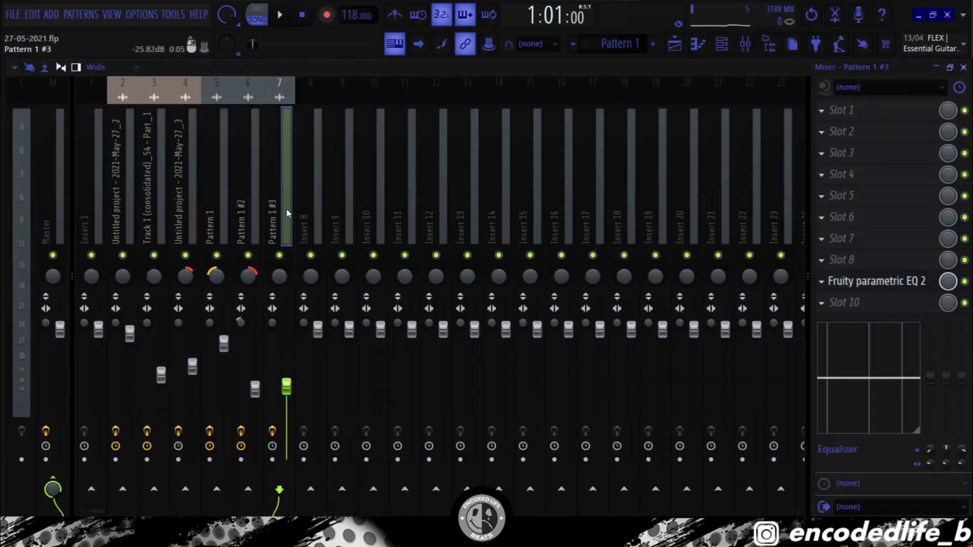
pyautogui.click(904, 283)
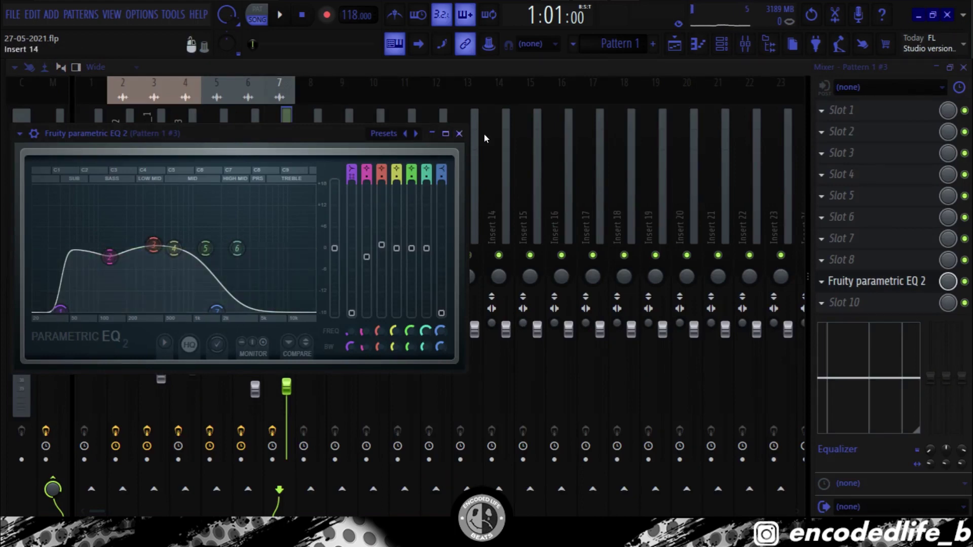
pyautogui.click(460, 133)
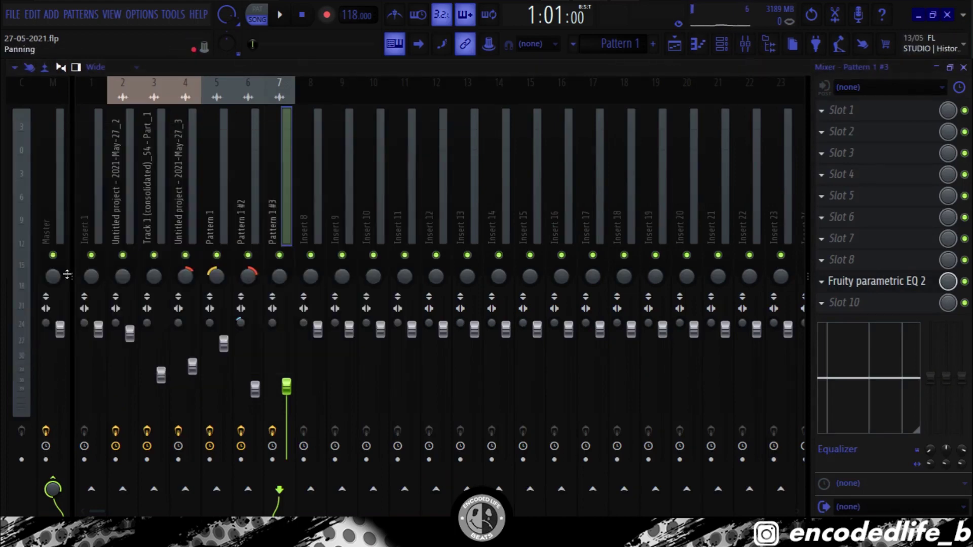
# Review the FabFilter Pro-C 2 settings on the Master mixer track, close the plugin and view the whole playlist arrangement.
pyautogui.click(47, 234)
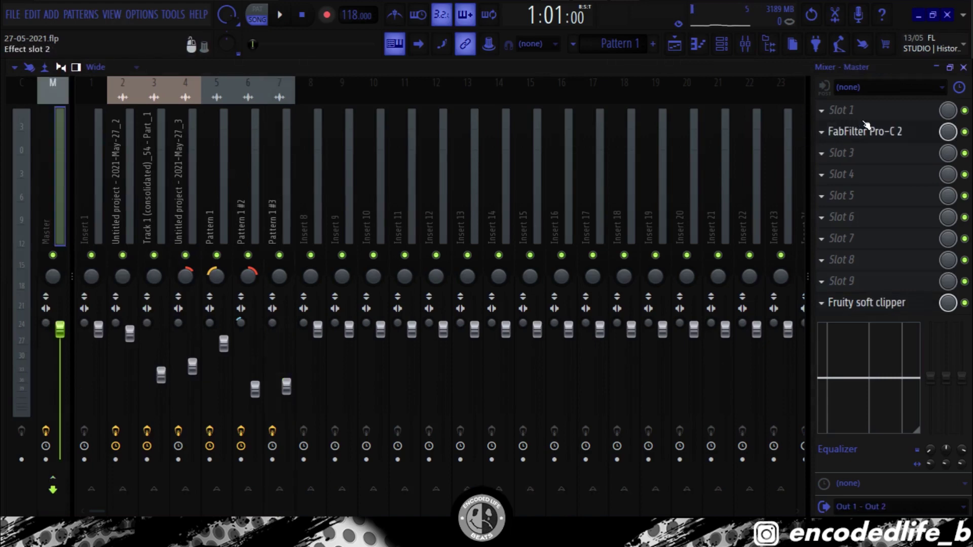
pyautogui.click(897, 133)
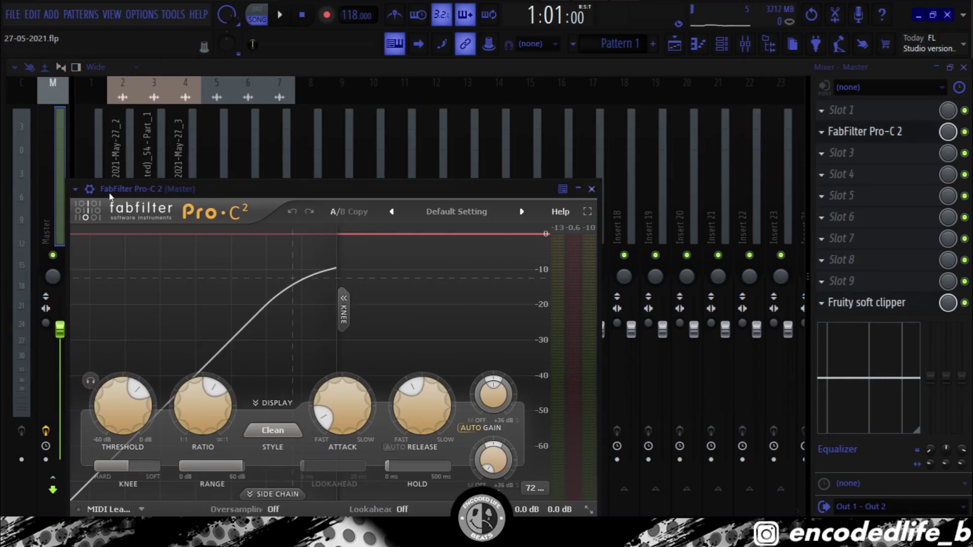
pyautogui.moveTo(231, 188); pyautogui.dragTo(269, 94)
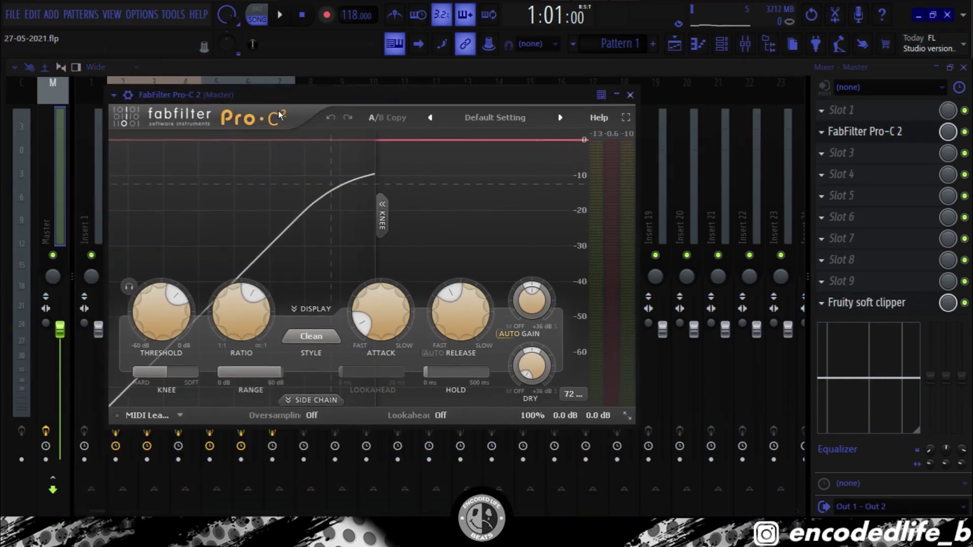
pyautogui.click(630, 95)
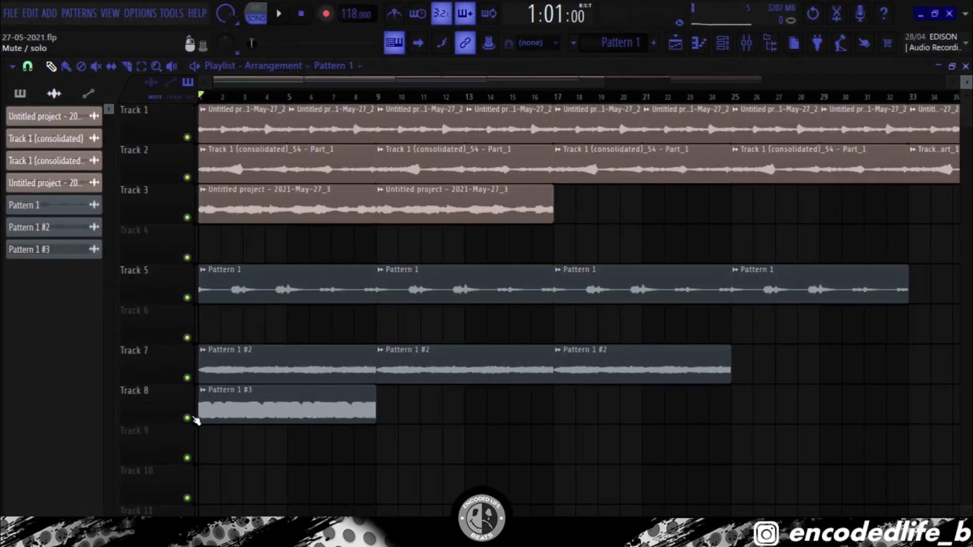
pyautogui.scroll(-3, 228, 393)
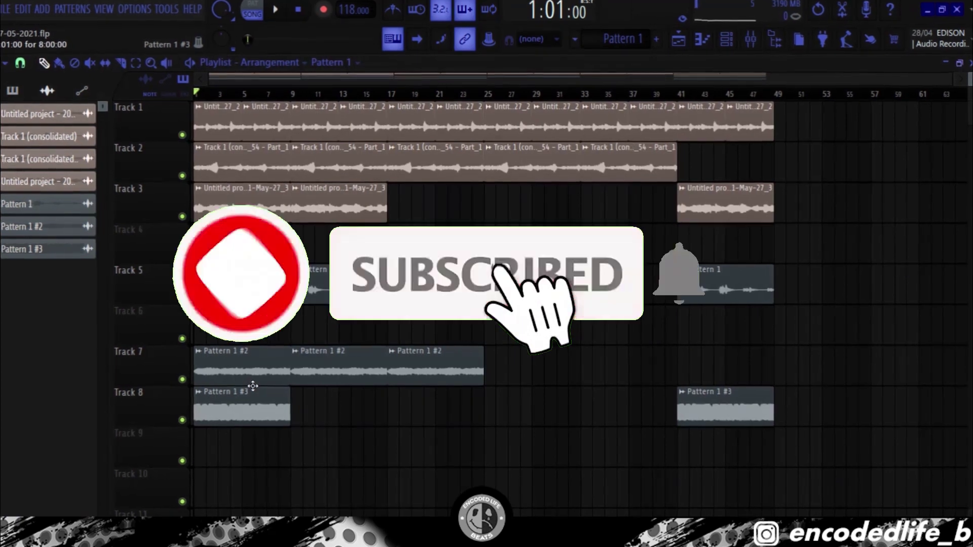